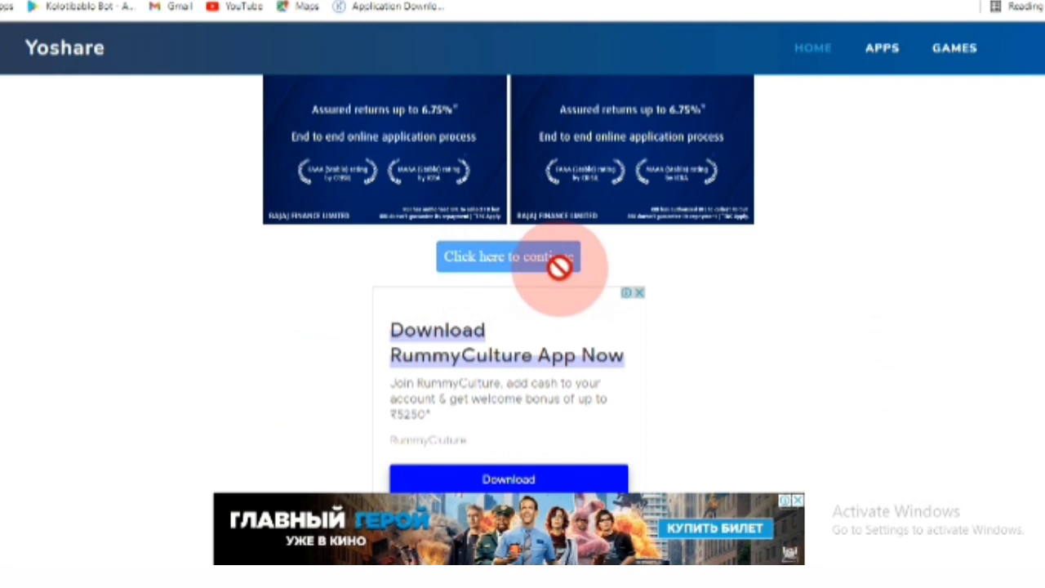
- Get past Yoshare's first waiting step with 'Click here to continue'
scroll(560, 285, down, 2)
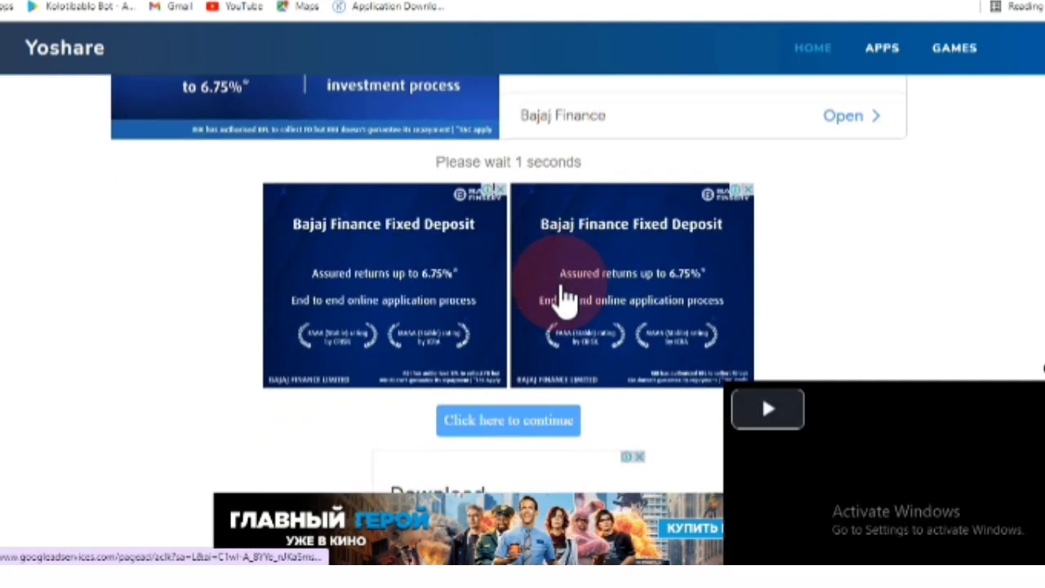
scroll(532, 307, down, 2)
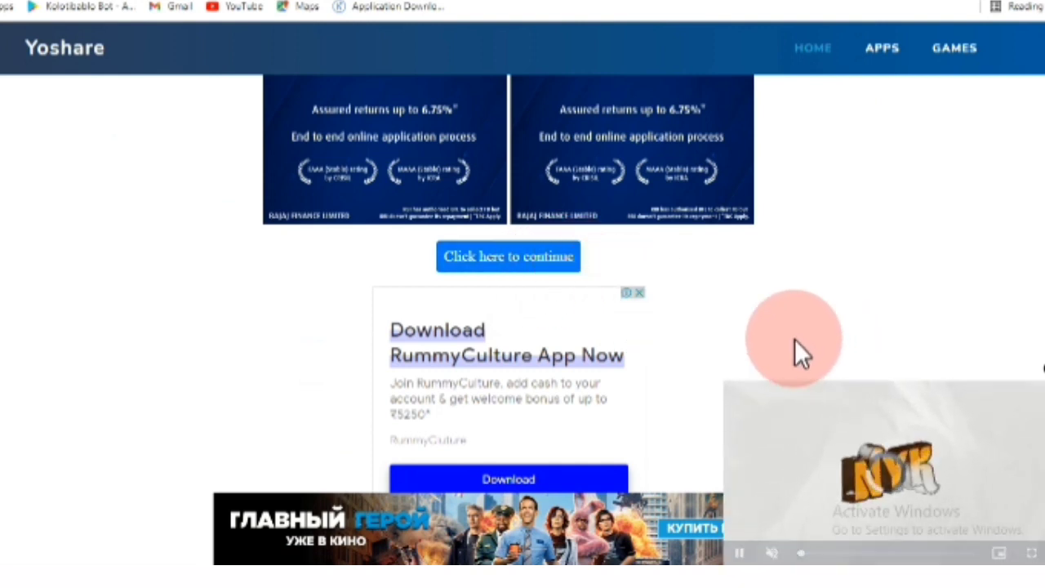
click(521, 260)
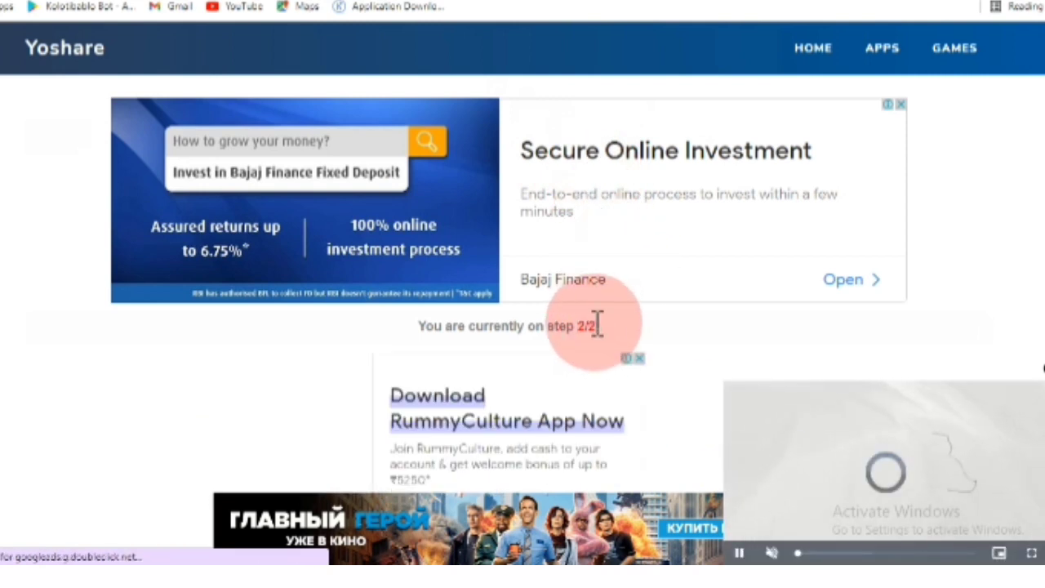
- Scroll past the article and continue to the Droplink countdown page
scroll(596, 322, down, 2)
scroll(586, 294, down, 2)
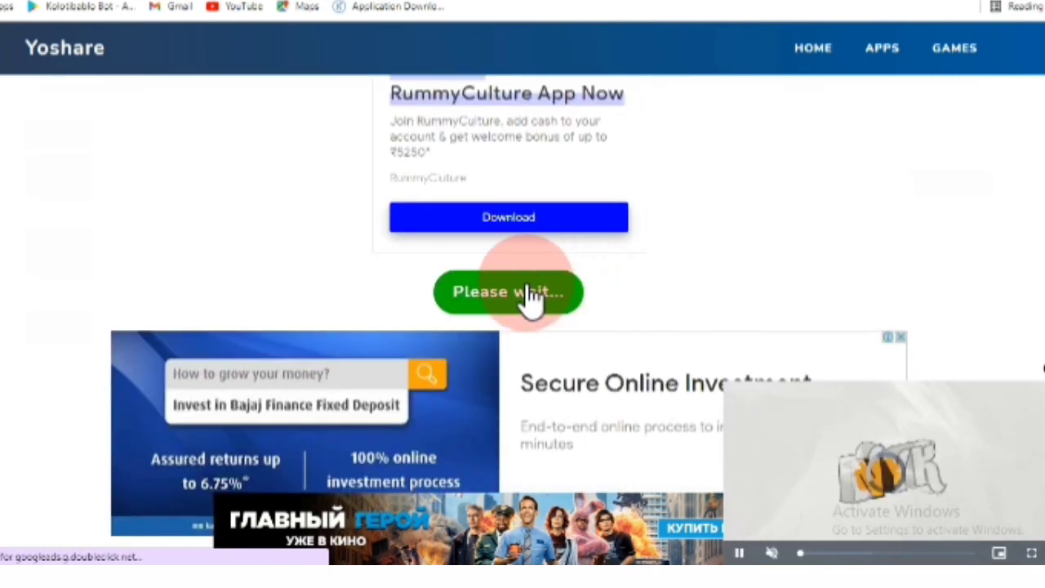
scroll(527, 287, up, 3)
scroll(526, 284, down, 3)
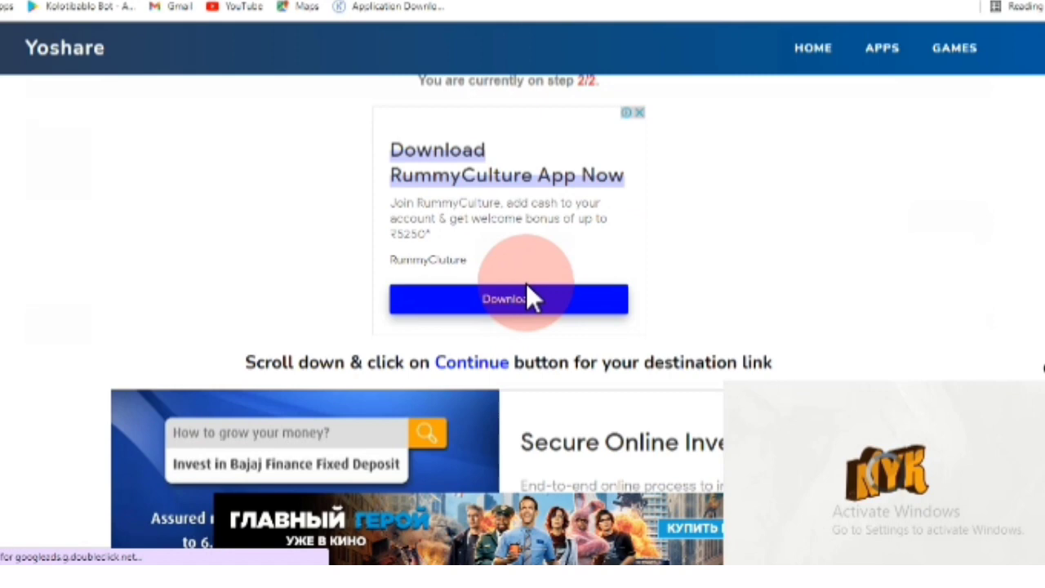
scroll(526, 282, down, 3)
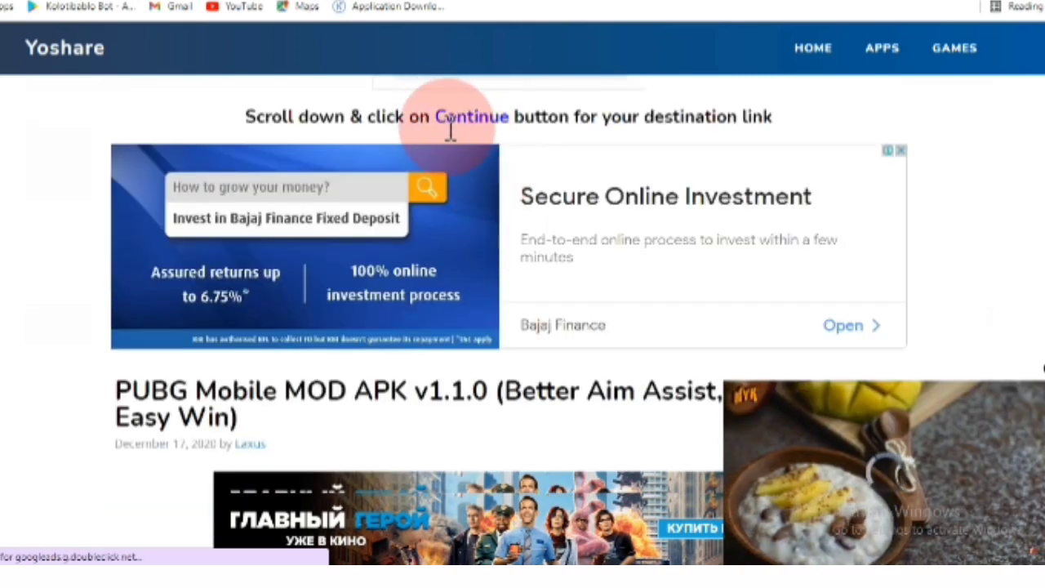
scroll(478, 182, down, 15)
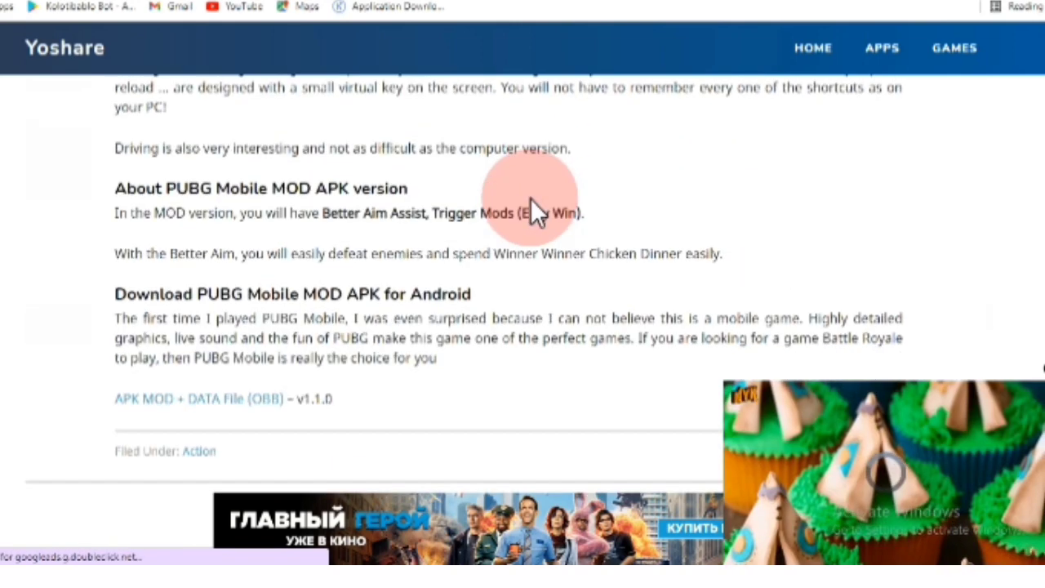
scroll(530, 197, down, 4)
click(524, 208)
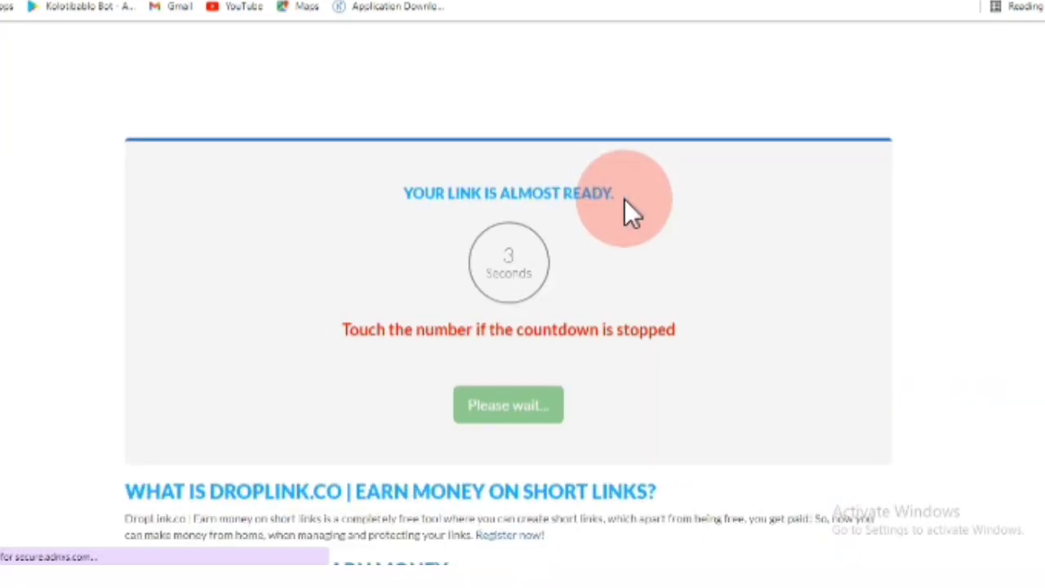
- Let Droplink's countdown reach 0 and use Get Link to return to AutoClaim for the 120 FCT and 50 level points
scroll(517, 236, down, 1)
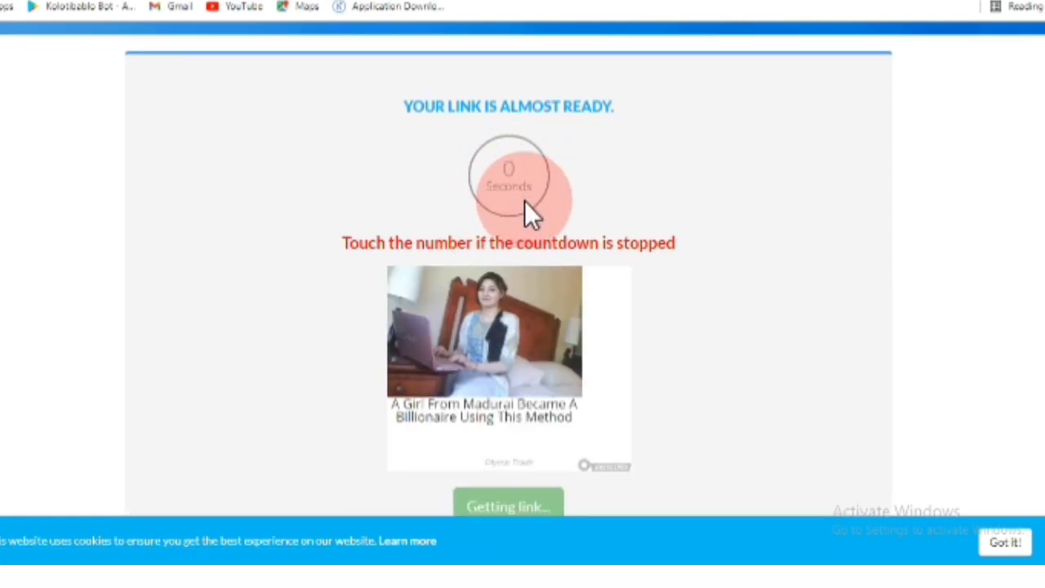
scroll(525, 202, down, 2)
click(523, 357)
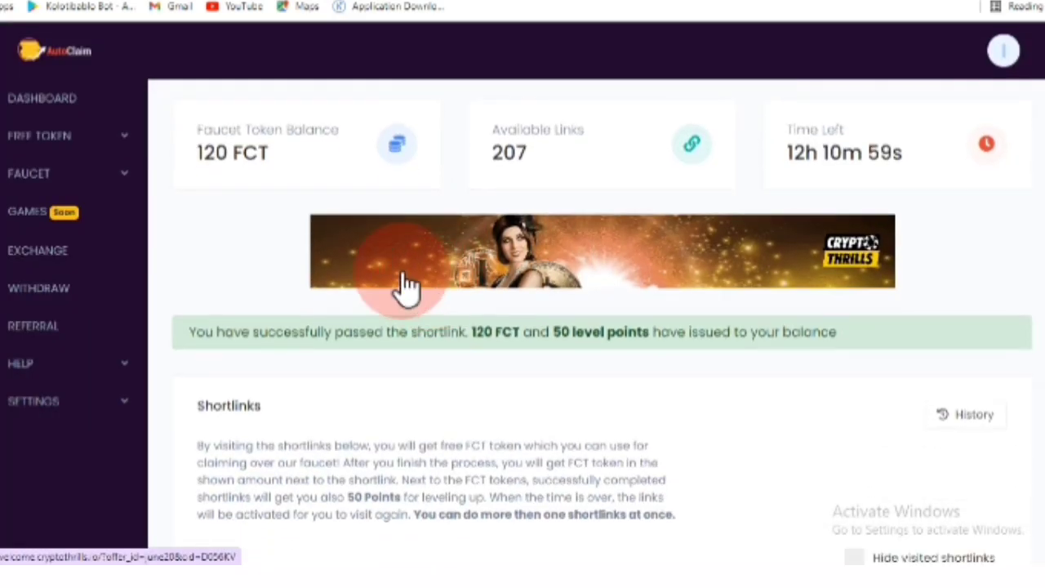
- Check the 120 FCT balance, then open FAUCET > Manual Claim and reach its currency selector
drag(187, 161, 275, 175)
click(256, 212)
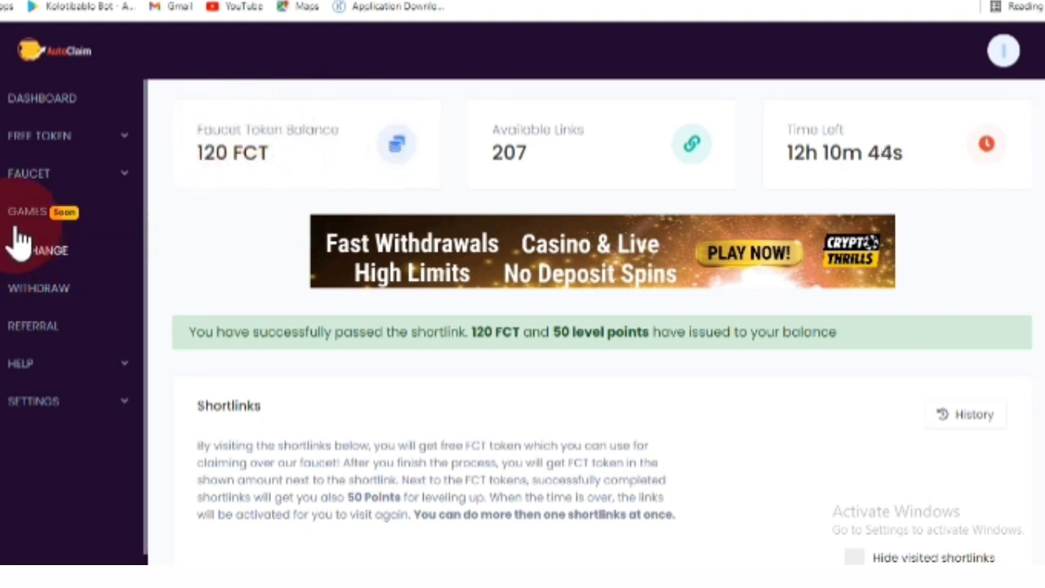
click(53, 189)
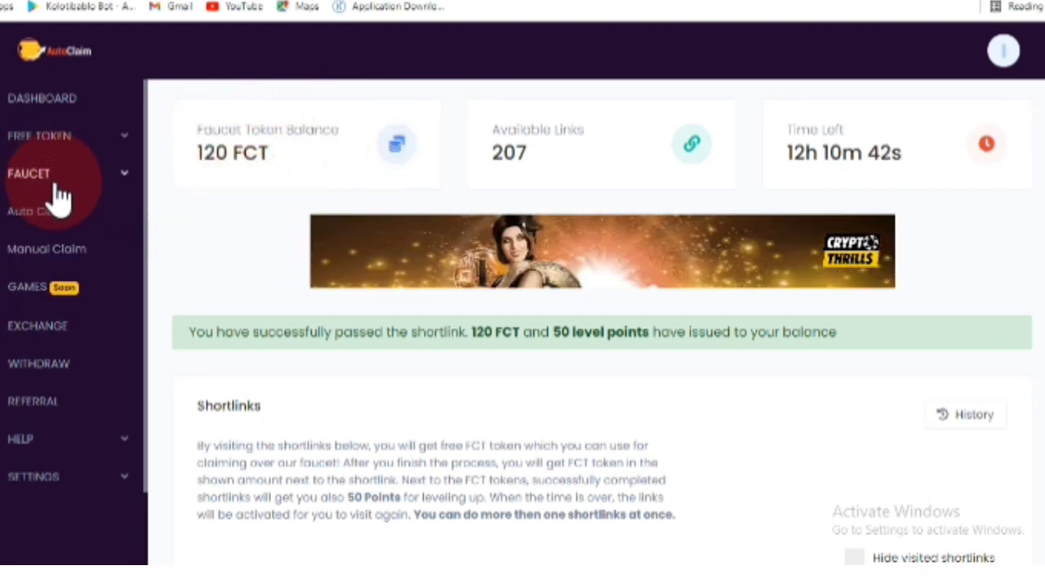
click(65, 256)
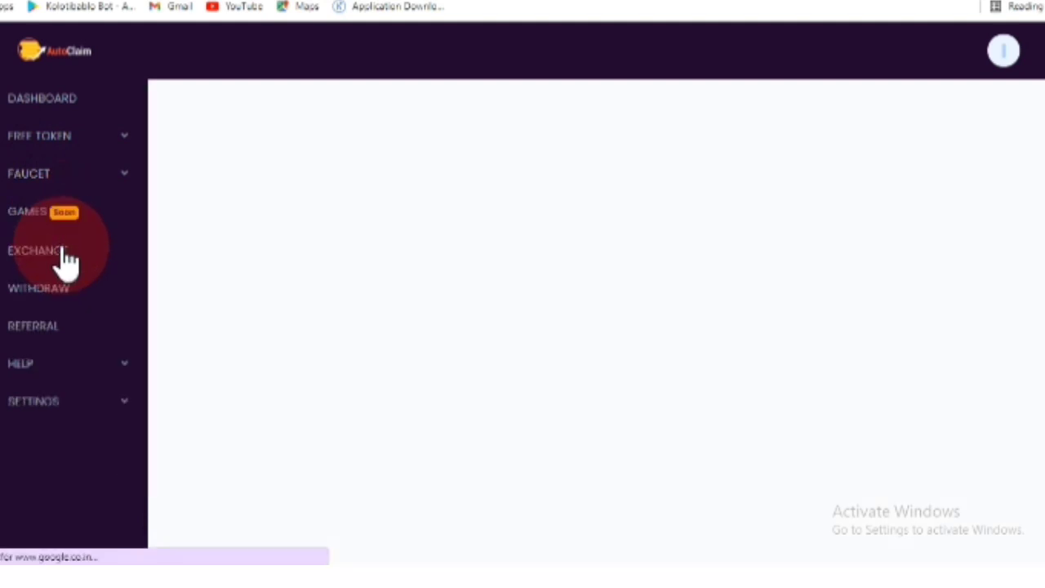
click(507, 337)
scroll(527, 334, down, 4)
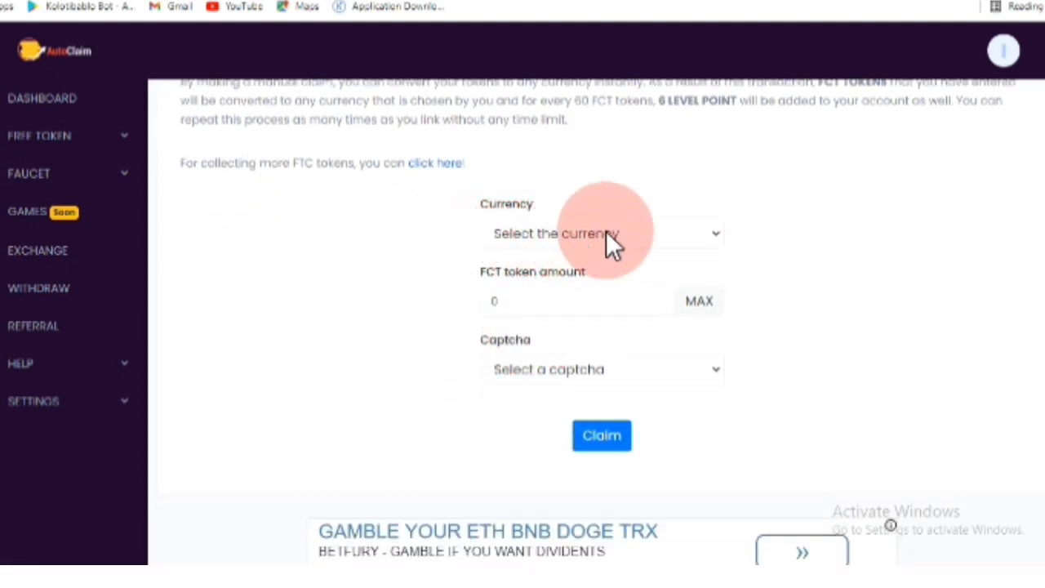
click(714, 237)
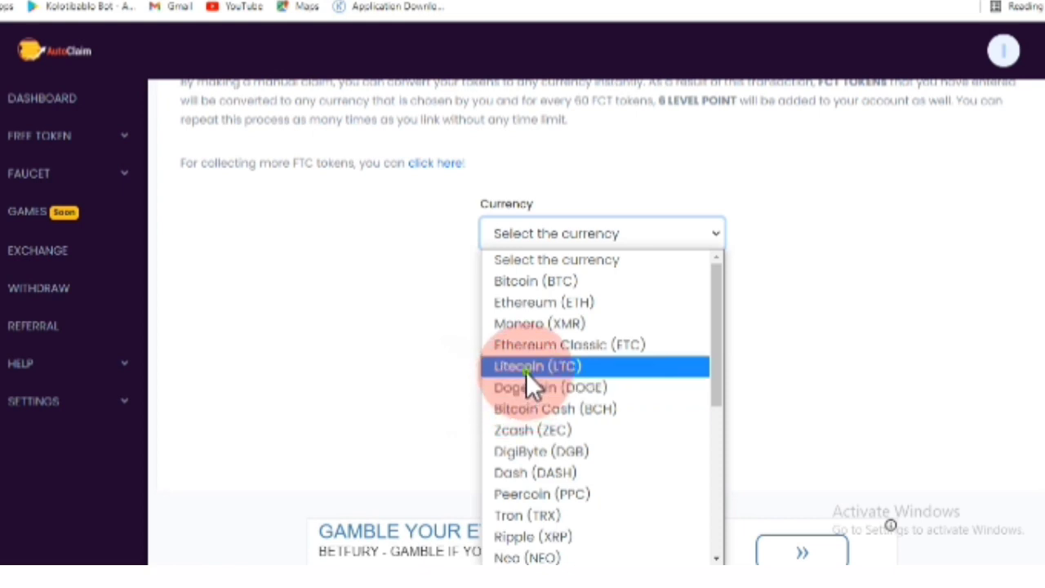
- Choose Litecoin (LTC) as the currency and set the FCT token amount to 62
click(526, 372)
click(522, 301)
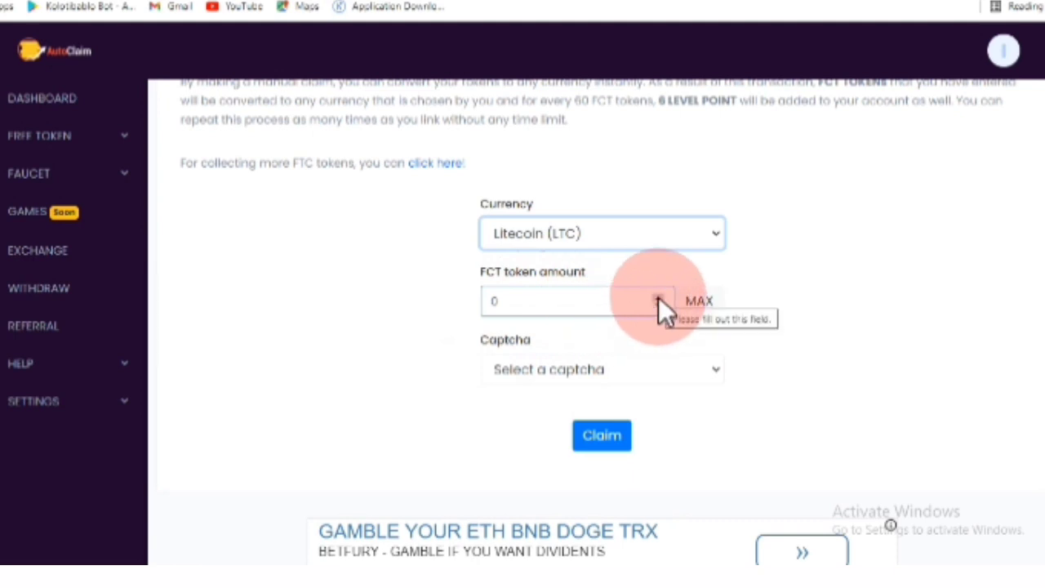
key(Tab)
text(4)
key(BackSpace)
text(13)
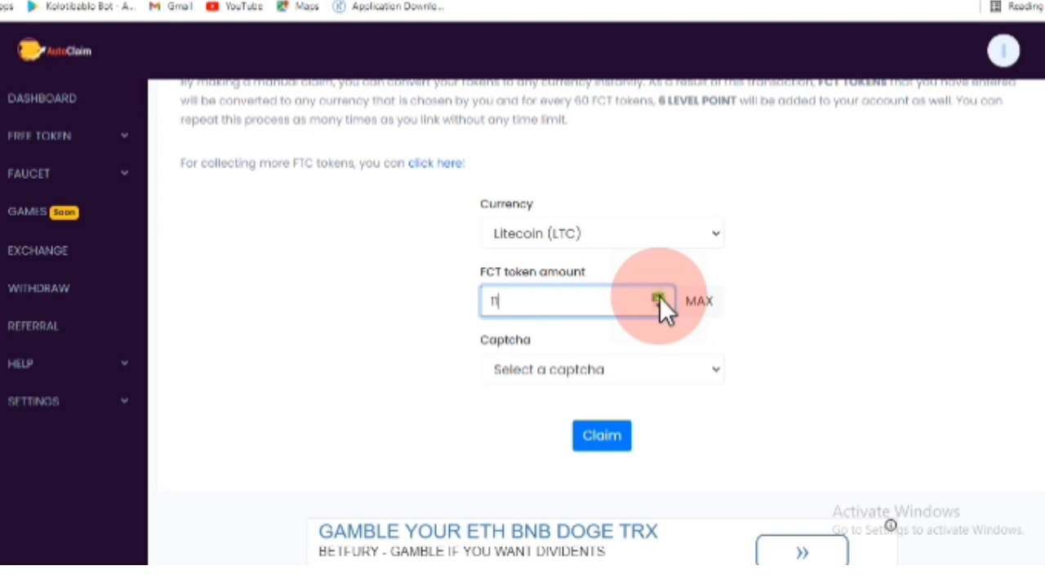
click(659, 296)
click(659, 296)
click(659, 296)
click(659, 296)
click(659, 297)
click(658, 296)
click(659, 297)
click(659, 296)
click(659, 296)
click(659, 296)
click(659, 296)
click(658, 296)
click(658, 296)
click(659, 296)
click(659, 296)
click(658, 296)
click(658, 297)
click(659, 296)
click(659, 296)
click(659, 296)
click(658, 296)
click(659, 296)
click(659, 296)
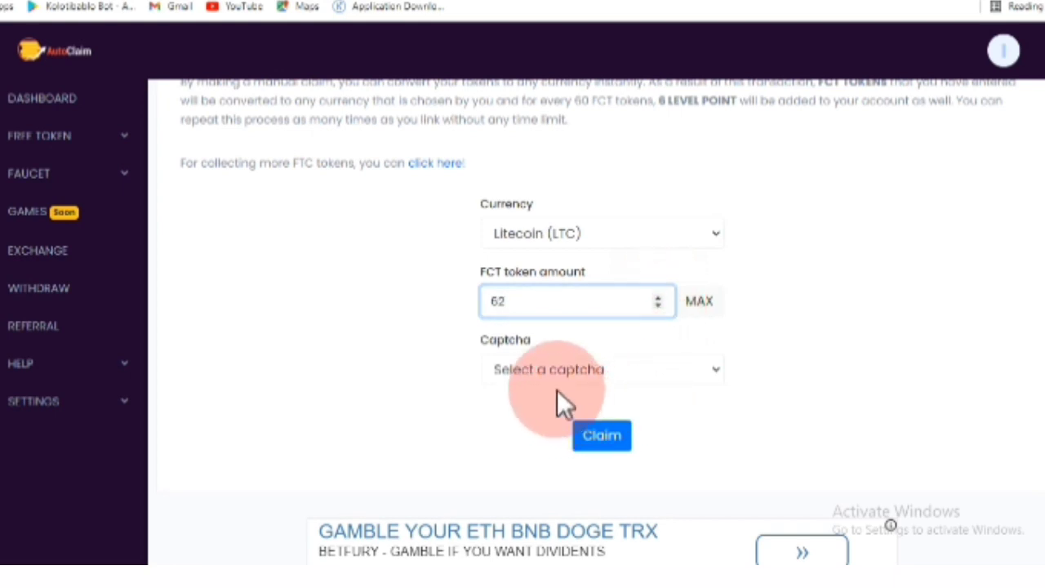
- Solve a reCaptcha and claim, crediting 0.00000348 LTC, then return to the dashboard
click(543, 364)
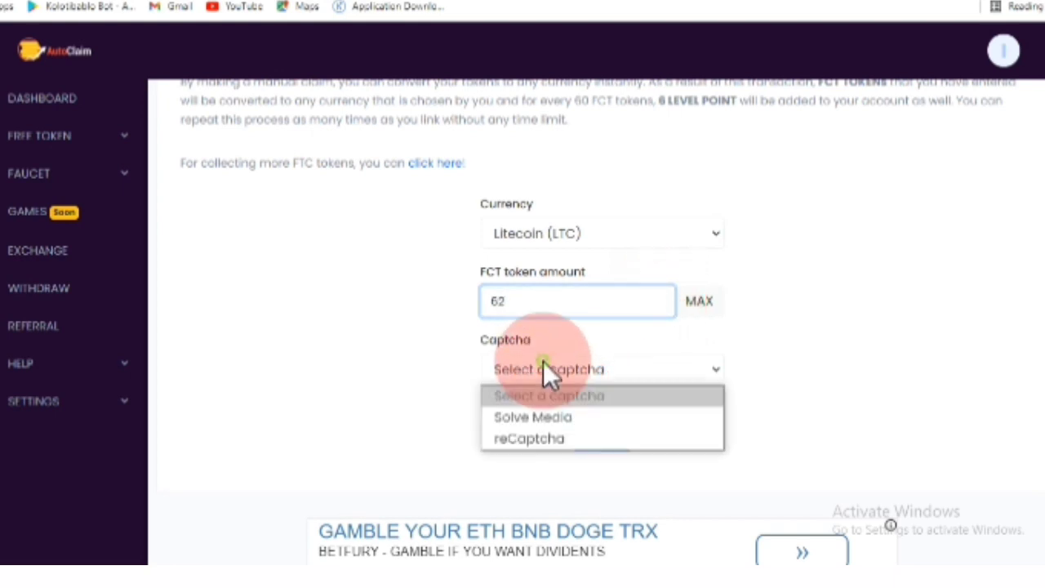
click(526, 440)
click(503, 434)
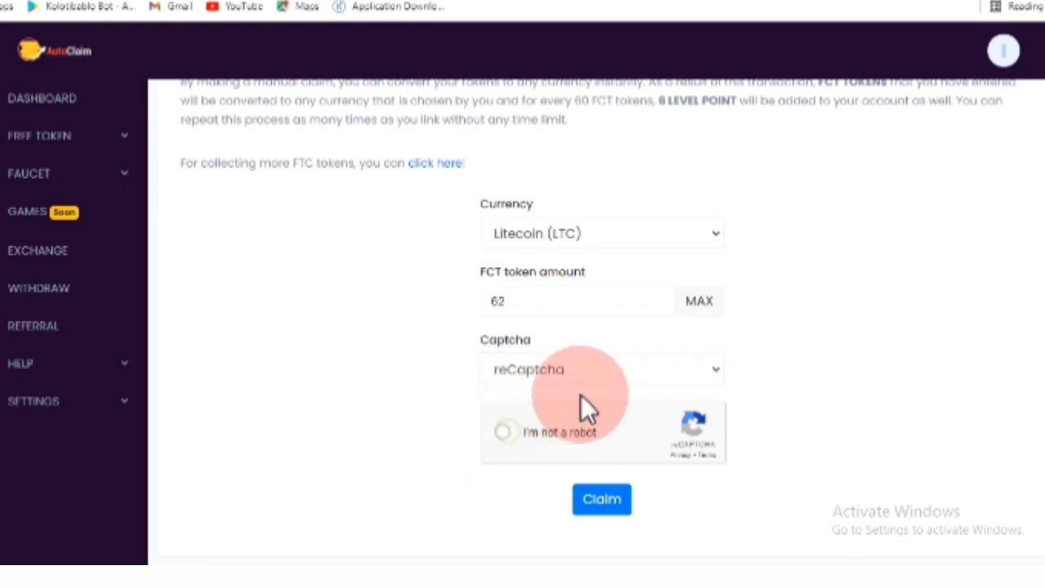
click(548, 231)
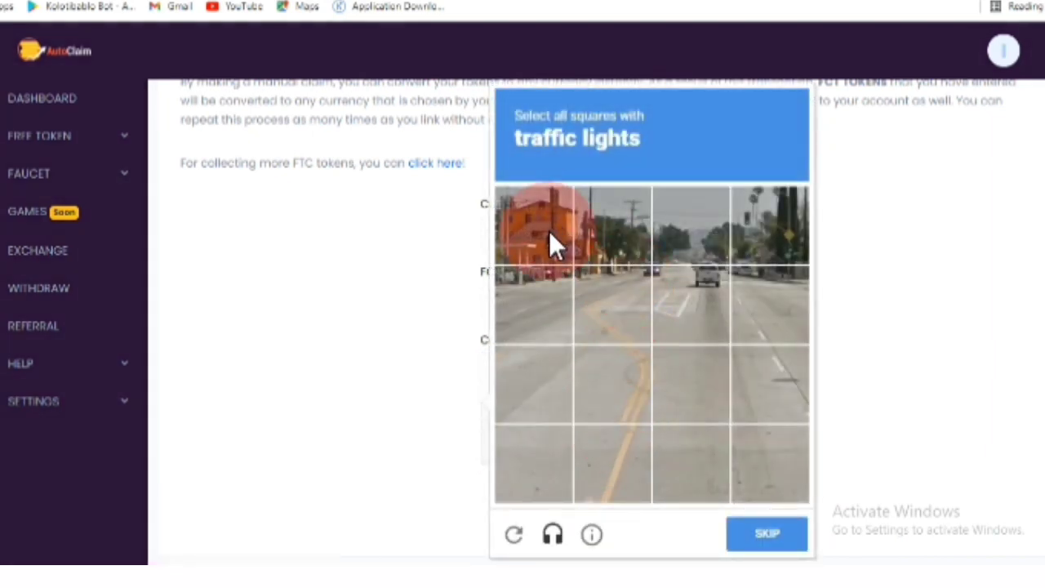
click(622, 241)
click(543, 243)
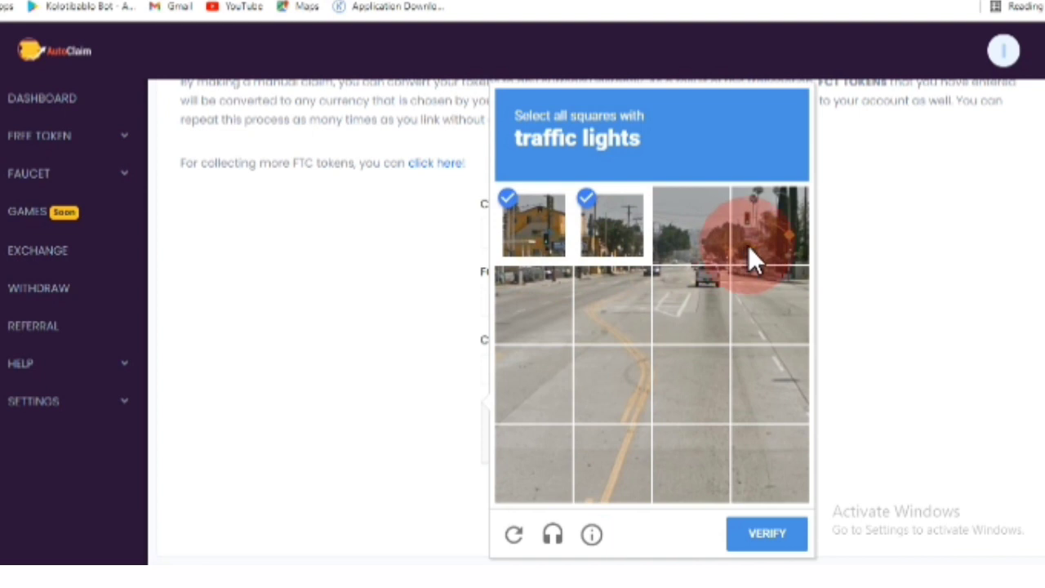
click(748, 245)
click(765, 535)
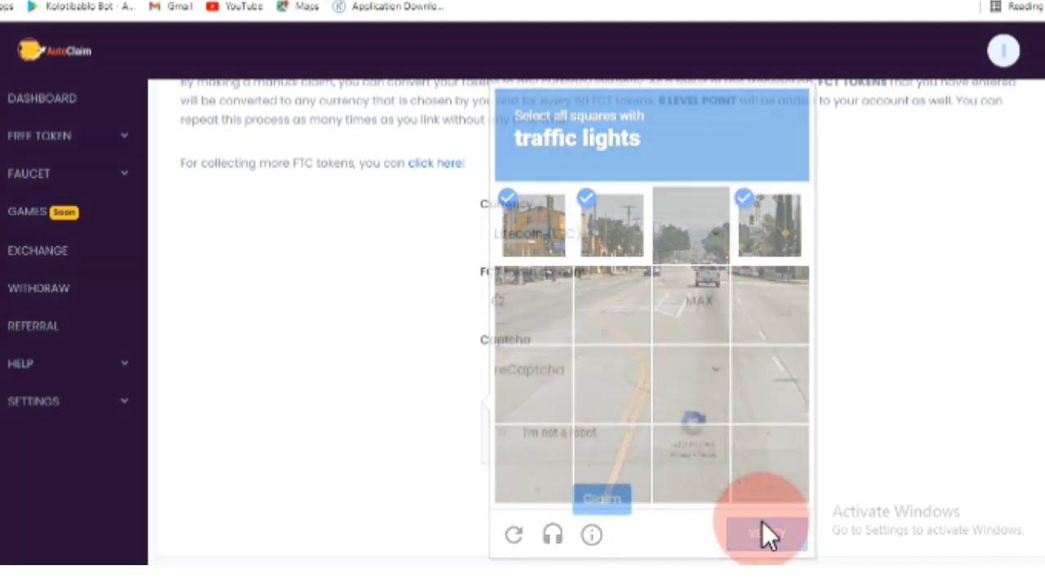
click(600, 501)
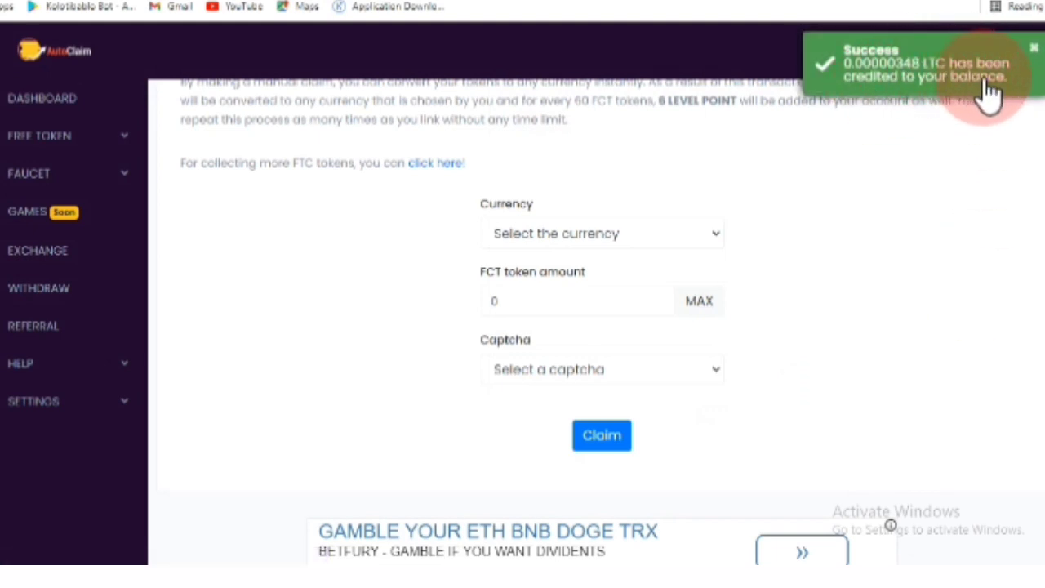
click(62, 108)
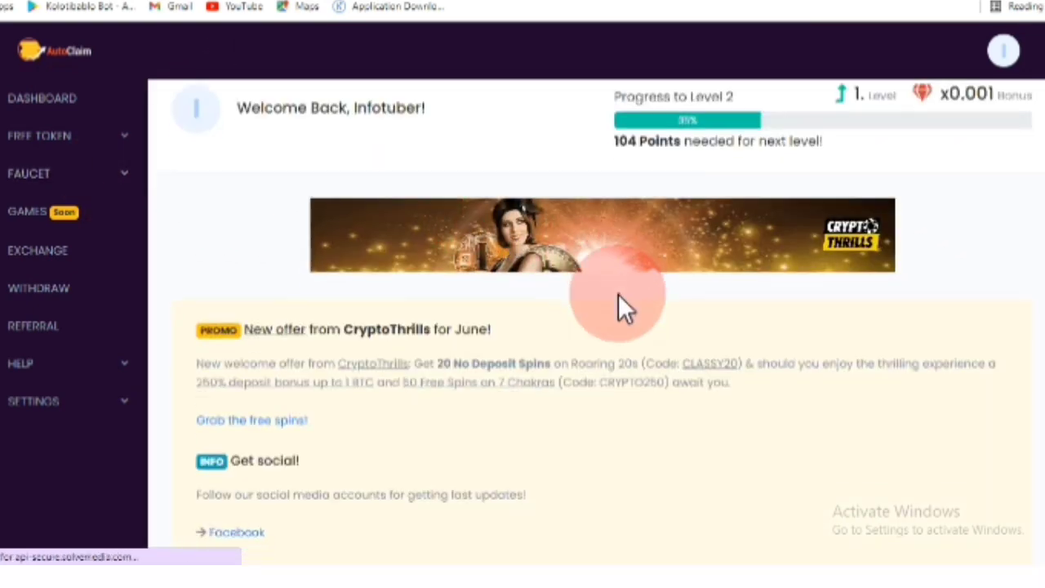
- Check the new Litecoin balance, then open FAUCET > Auto Claim with 58 FCT available
scroll(618, 294, down, 8)
scroll(620, 294, up, 1)
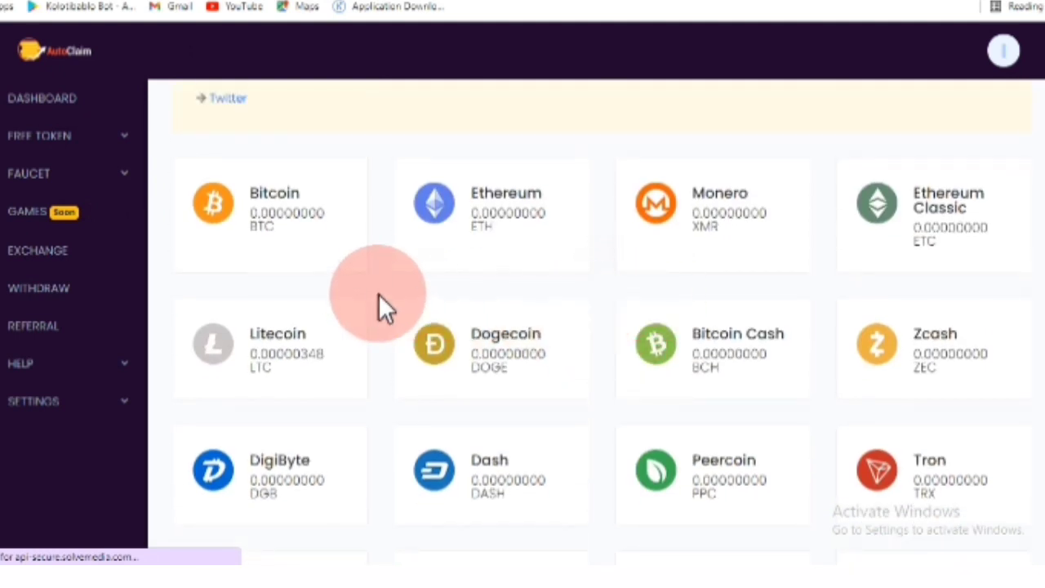
drag(296, 353, 330, 354)
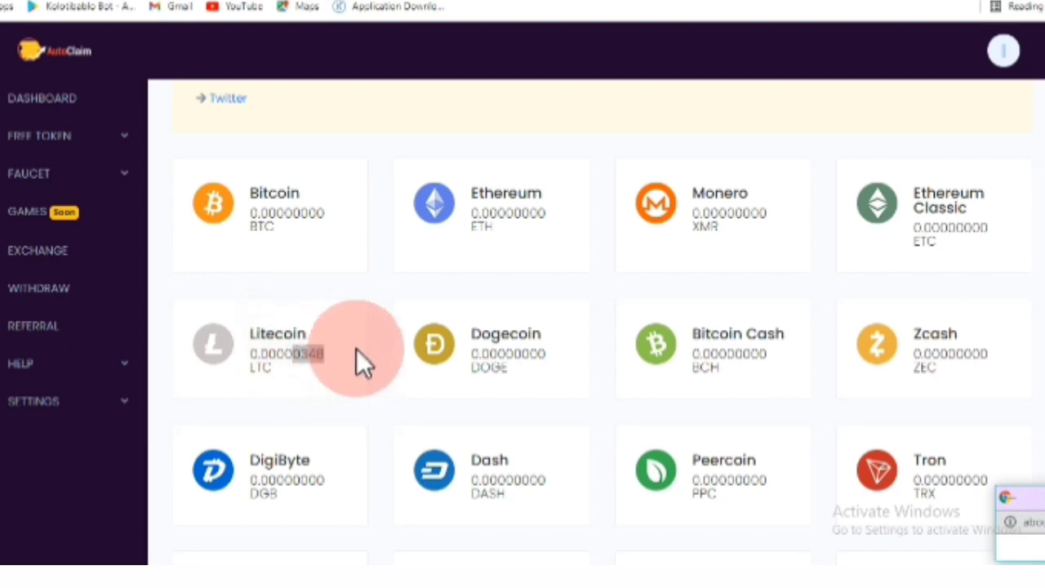
drag(391, 409, 303, 359)
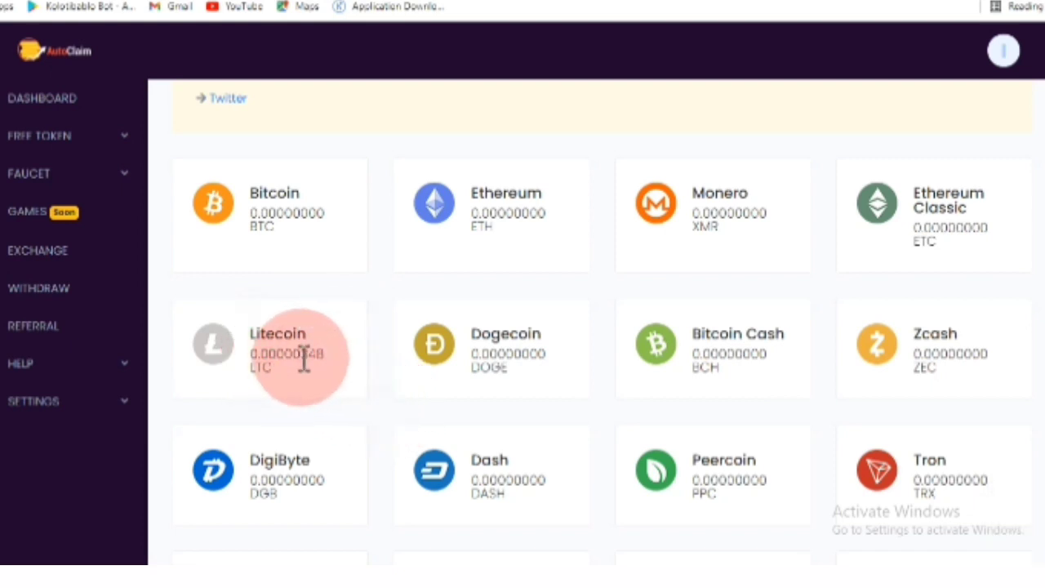
click(125, 181)
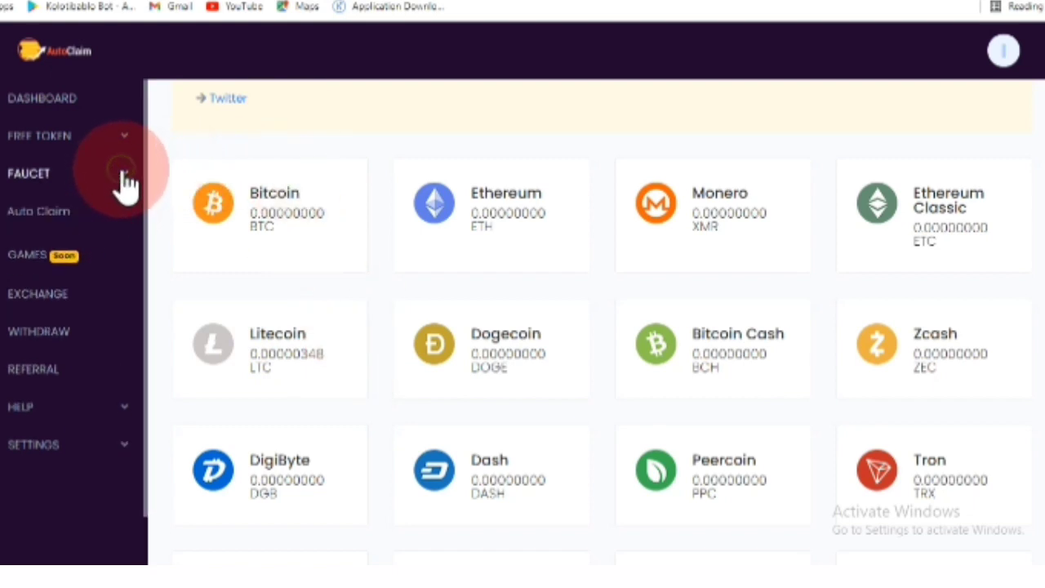
click(36, 225)
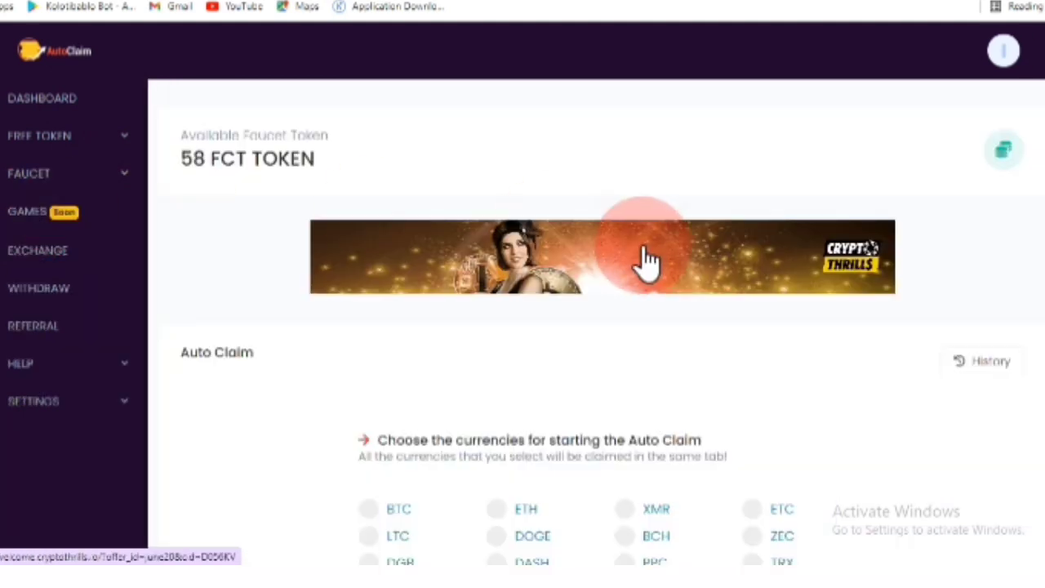
scroll(645, 257, down, 2)
- Start an LTC auto claim with FaucetPay payout, 2 Minutes frequency and 4x Payment Boost
scroll(639, 244, down, 2)
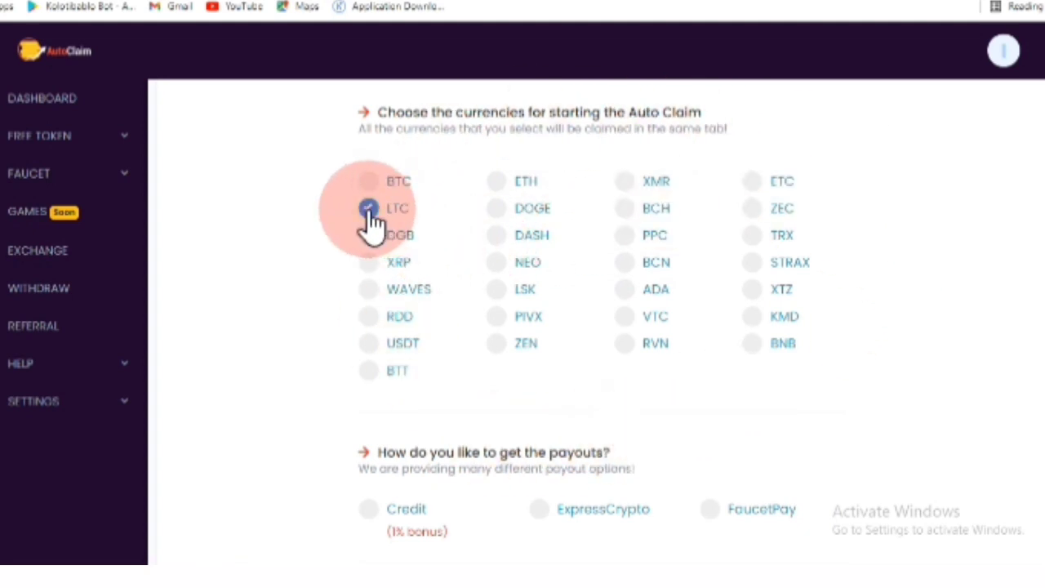
scroll(480, 284, down, 2)
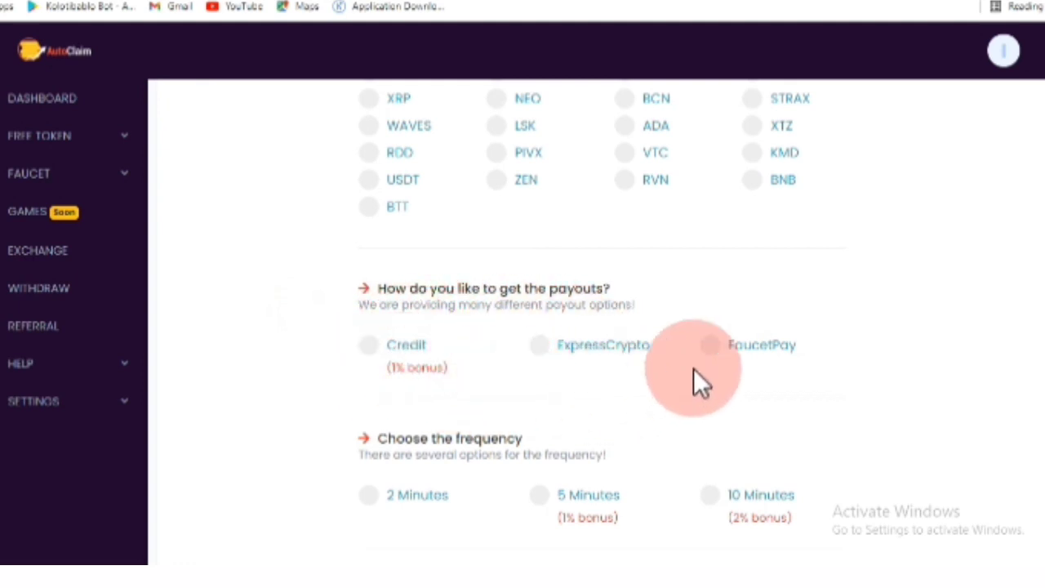
click(796, 359)
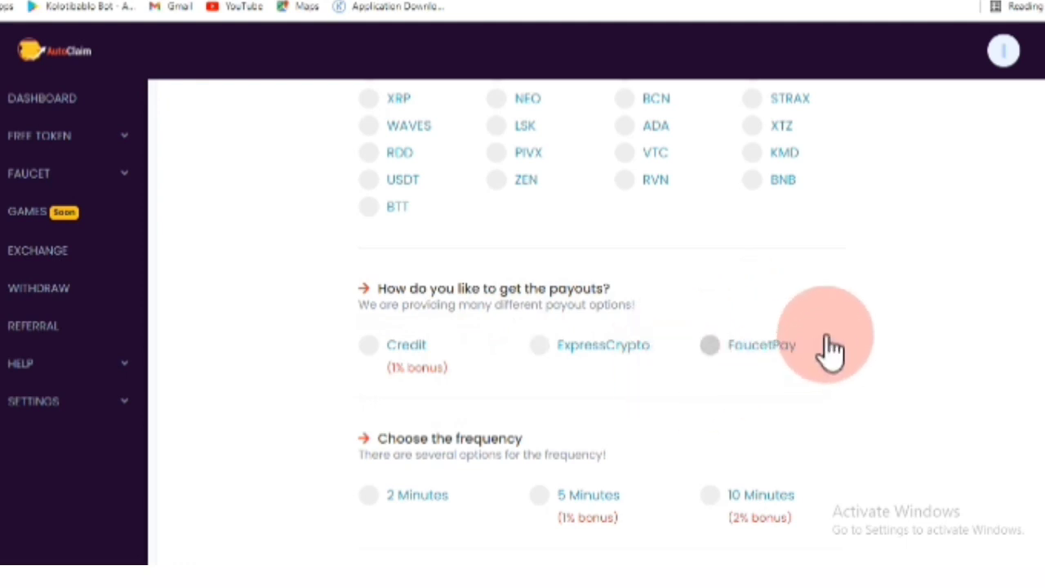
click(709, 346)
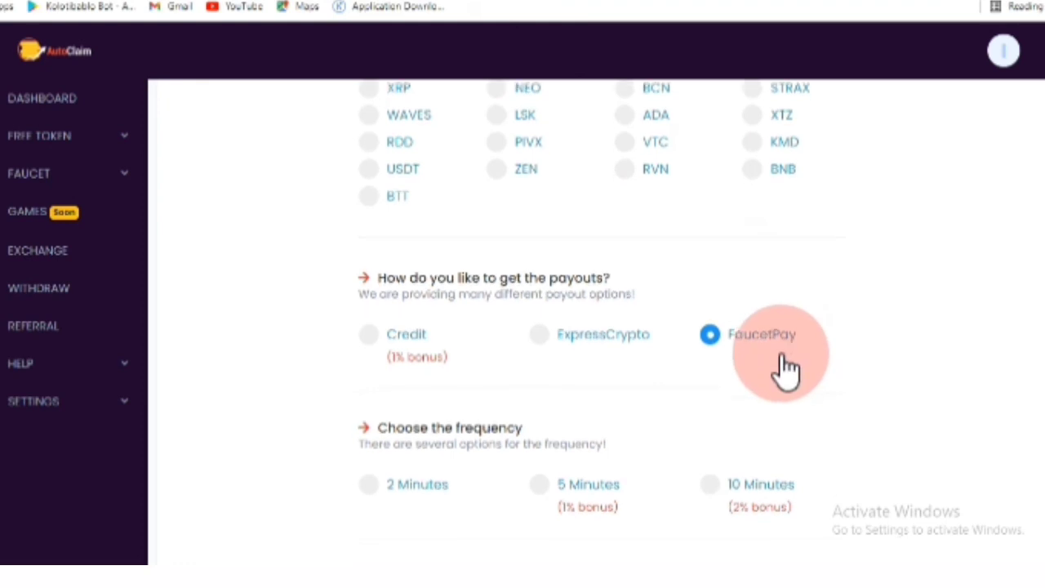
scroll(759, 326, down, 1)
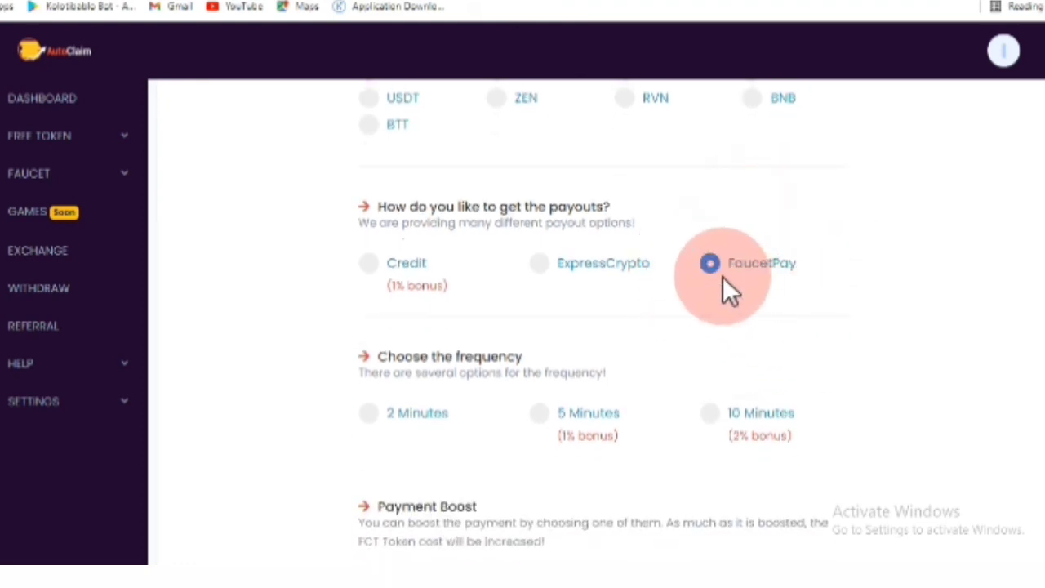
scroll(495, 427, down, 1)
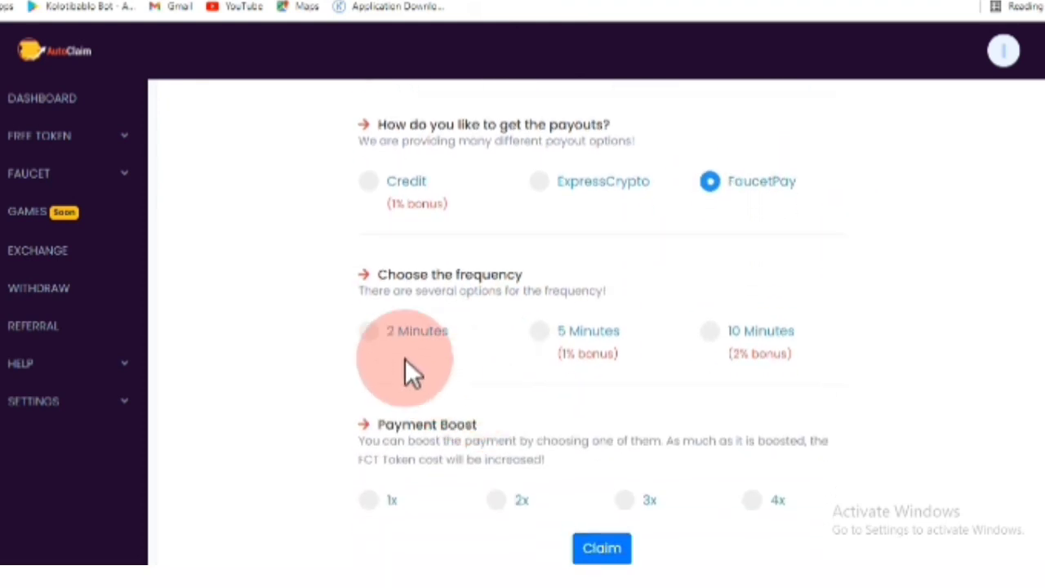
click(369, 331)
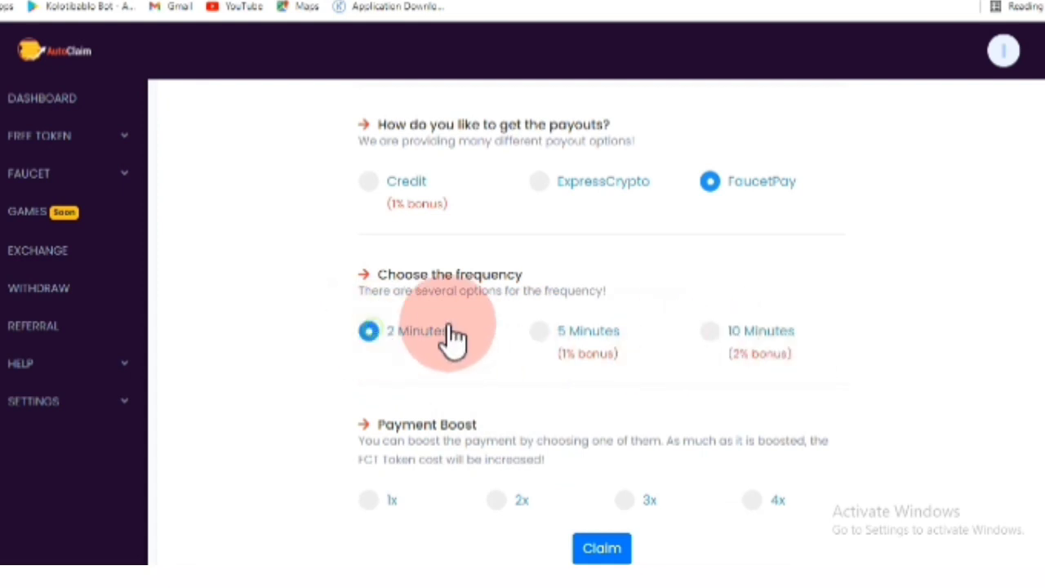
scroll(585, 310, down, 1)
scroll(408, 420, down, 1)
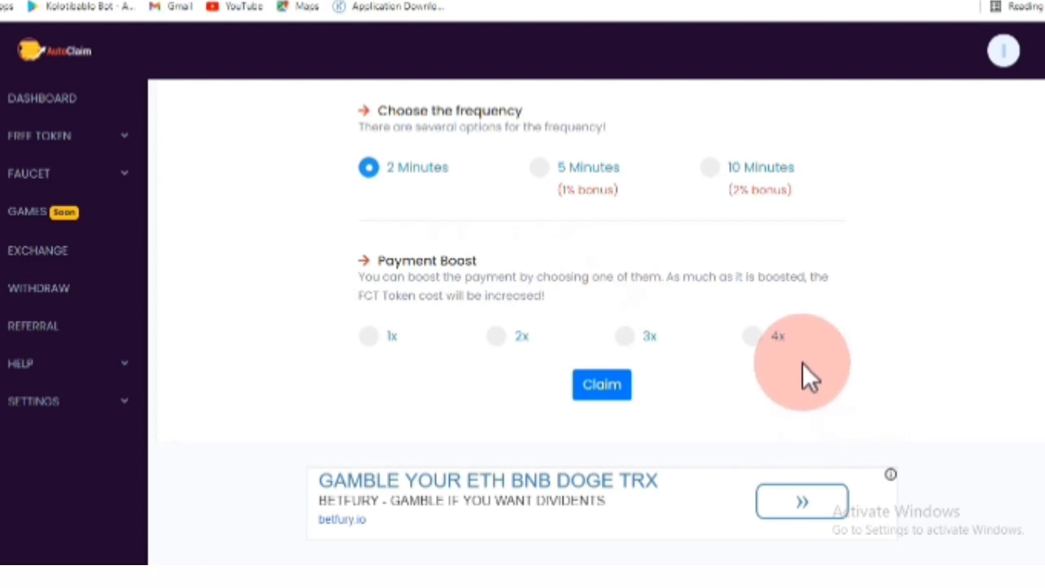
click(751, 337)
click(600, 390)
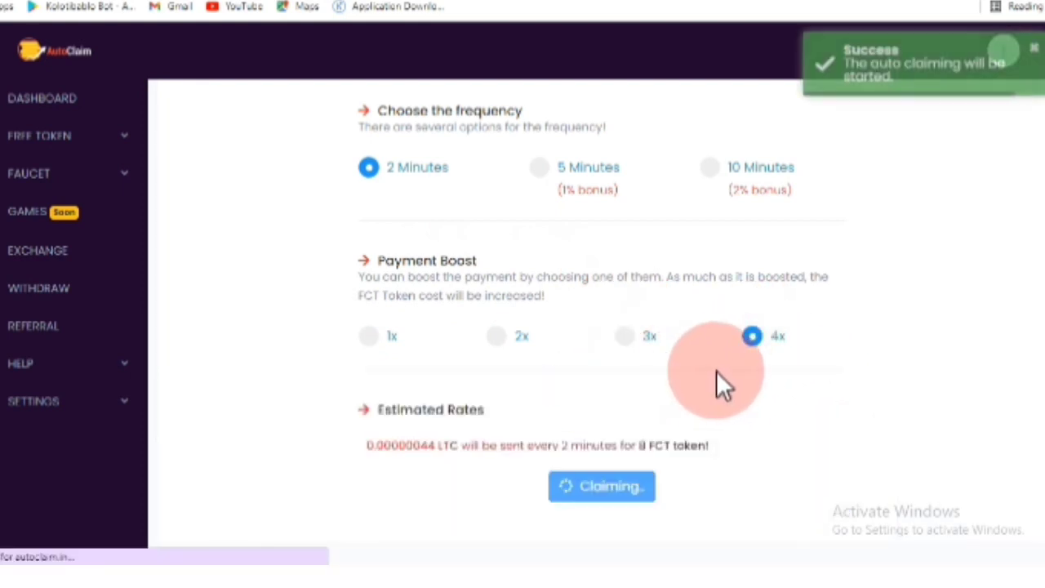
- Wait until the first 0.00000044 LTC is credited and the balance drops to 50 FCT
scroll(687, 399, down, 1)
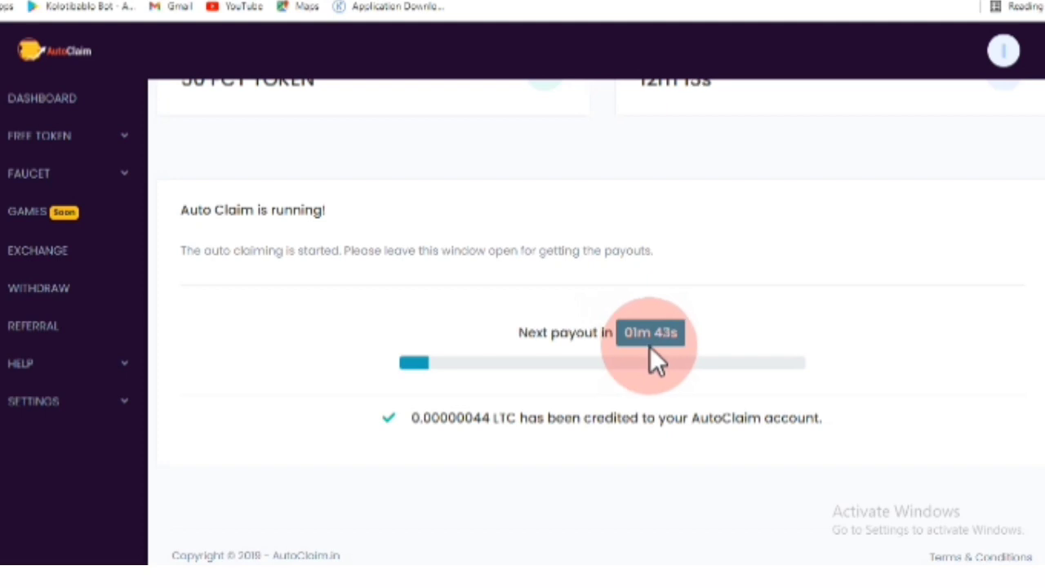
scroll(650, 346, up, 1)
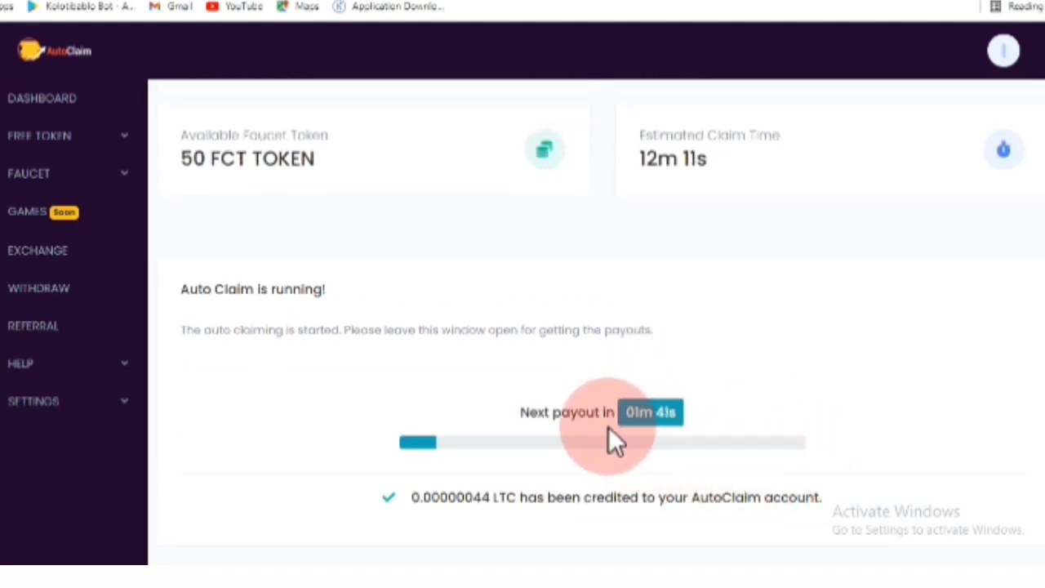
scroll(616, 423, down, 1)
scroll(617, 421, down, 1)
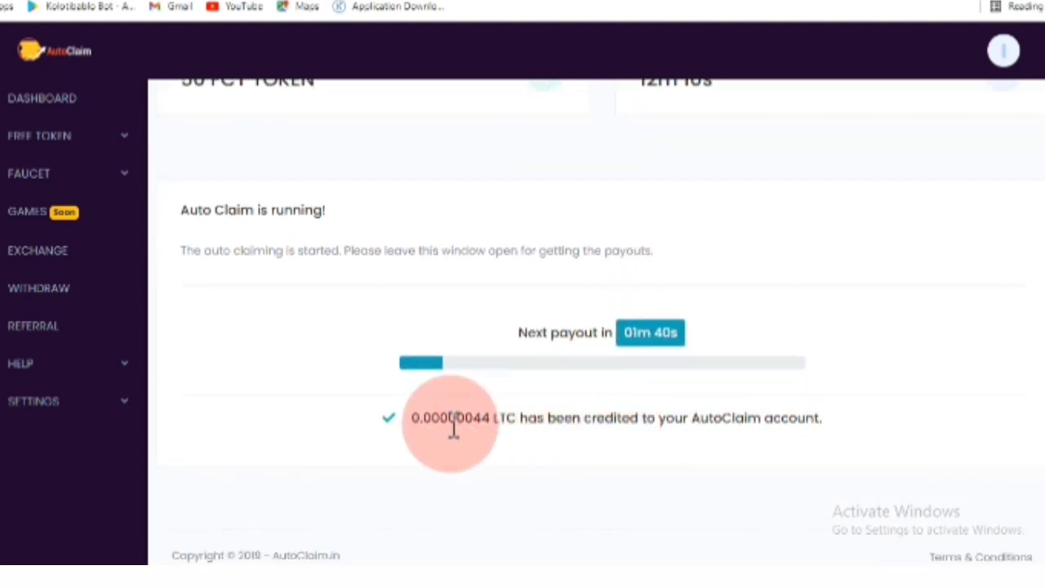
double_click(504, 418)
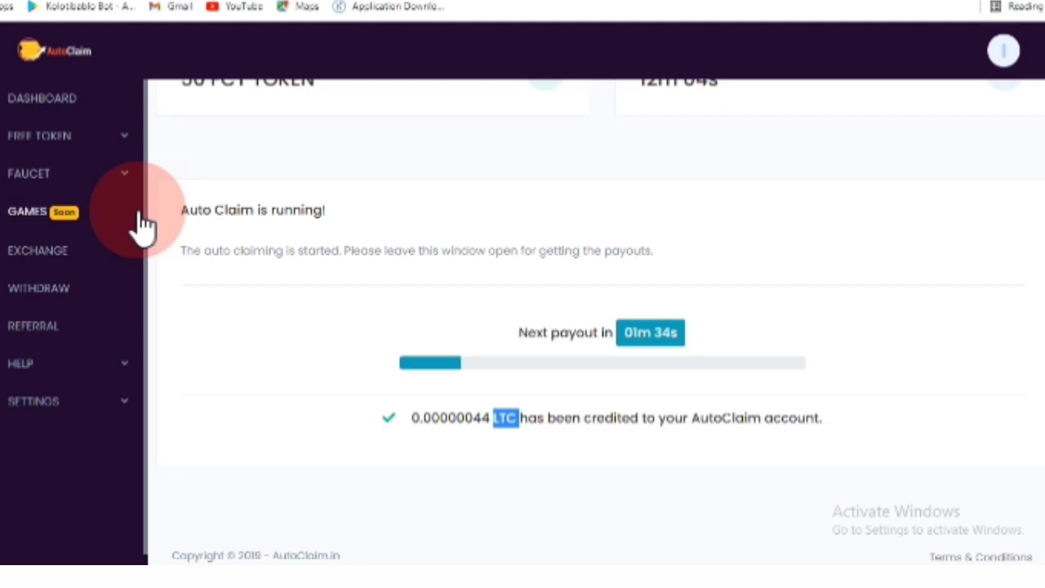
scroll(461, 370, up, 1)
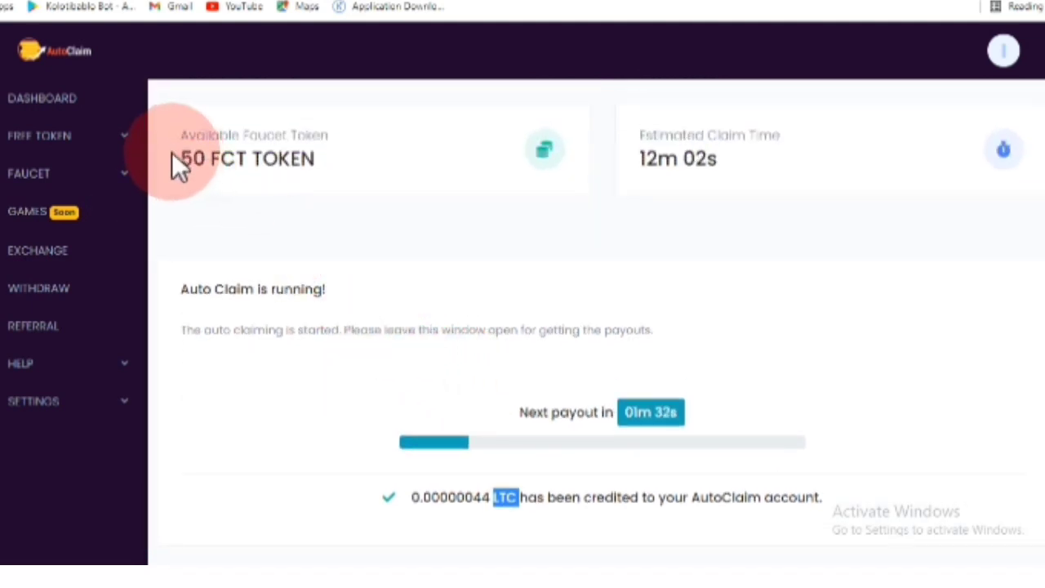
scroll(495, 414, down, 1)
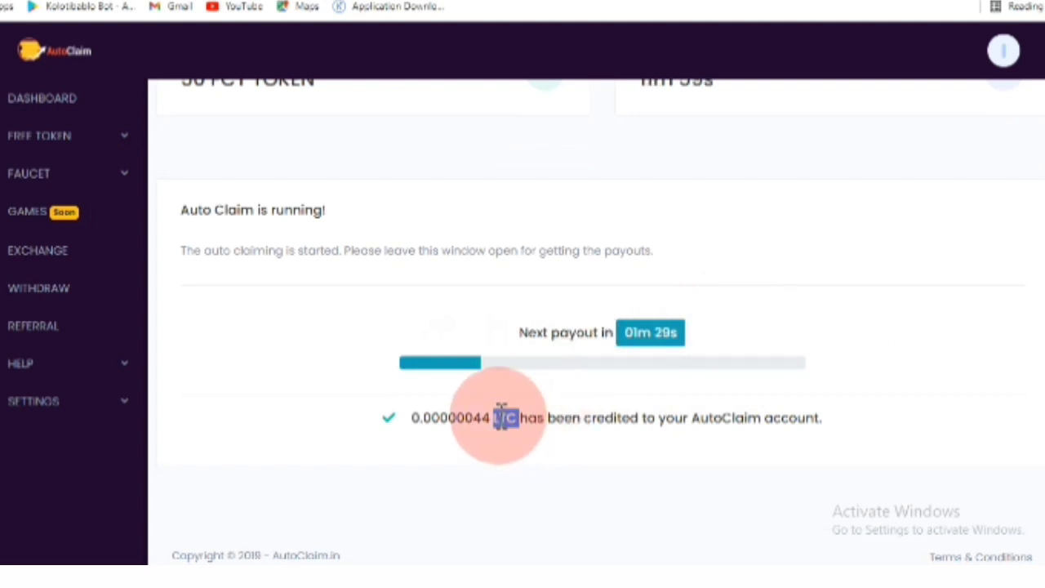
scroll(500, 414, up, 1)
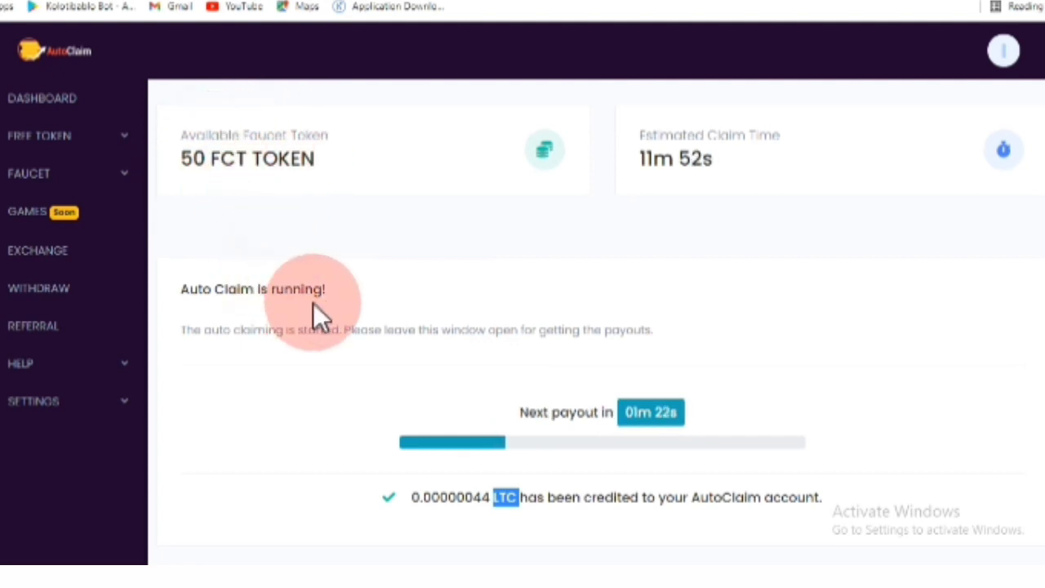
scroll(468, 426, down, 1)
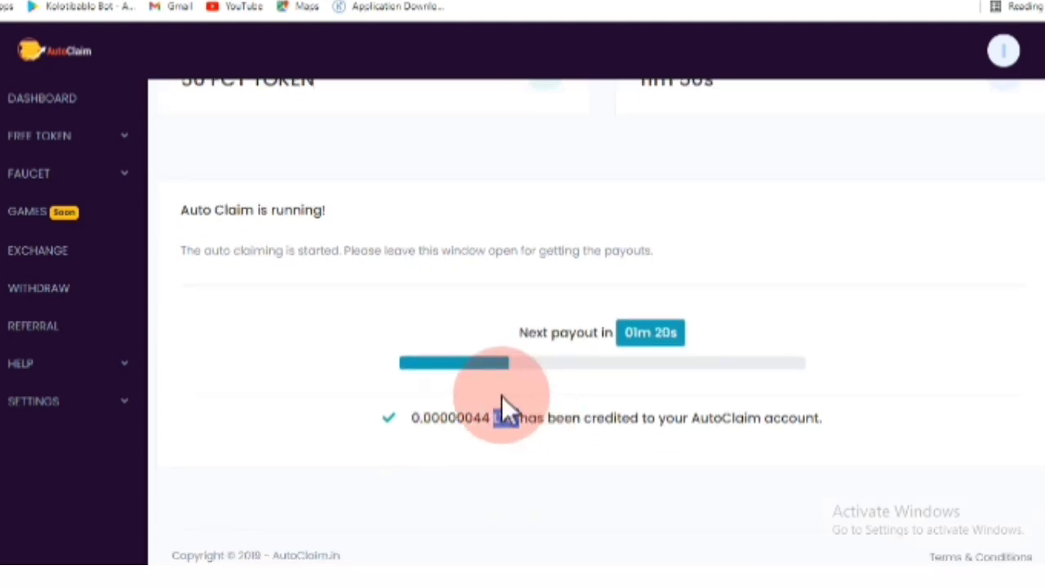
scroll(481, 404, up, 1)
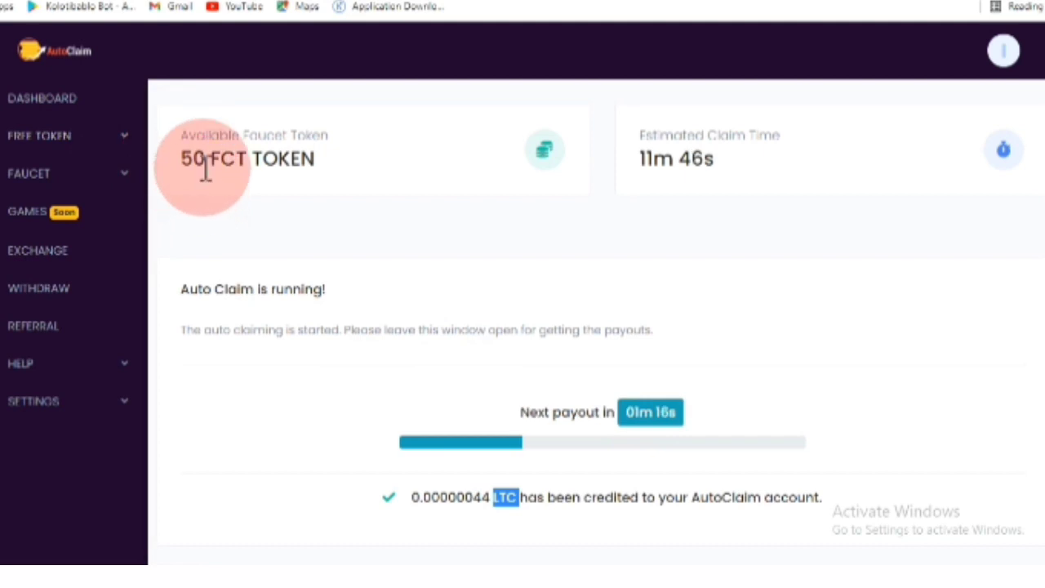
click(113, 140)
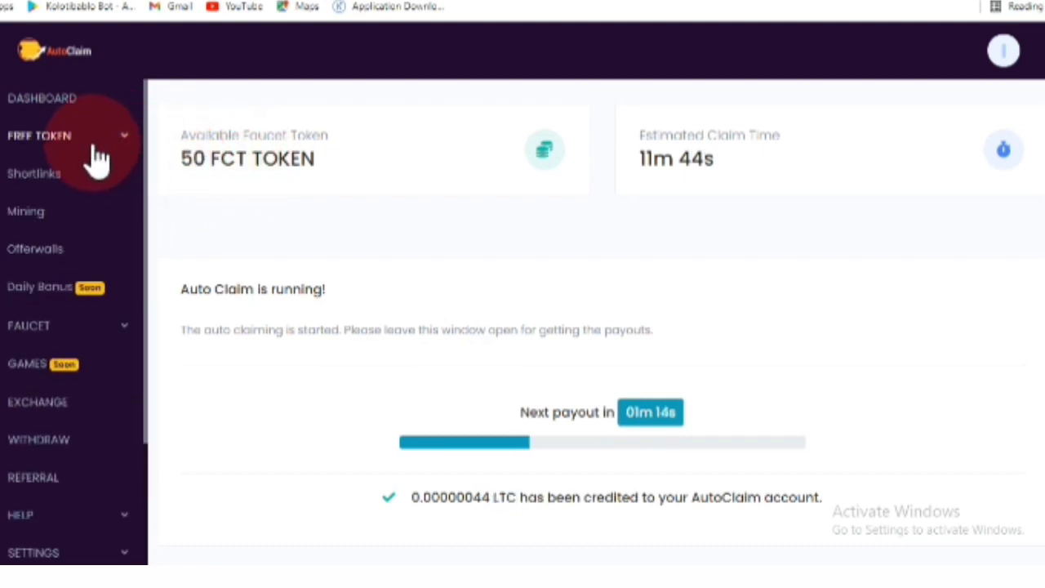
- Open the Mining page and review its hash-to-FCT CONVERT section
click(53, 222)
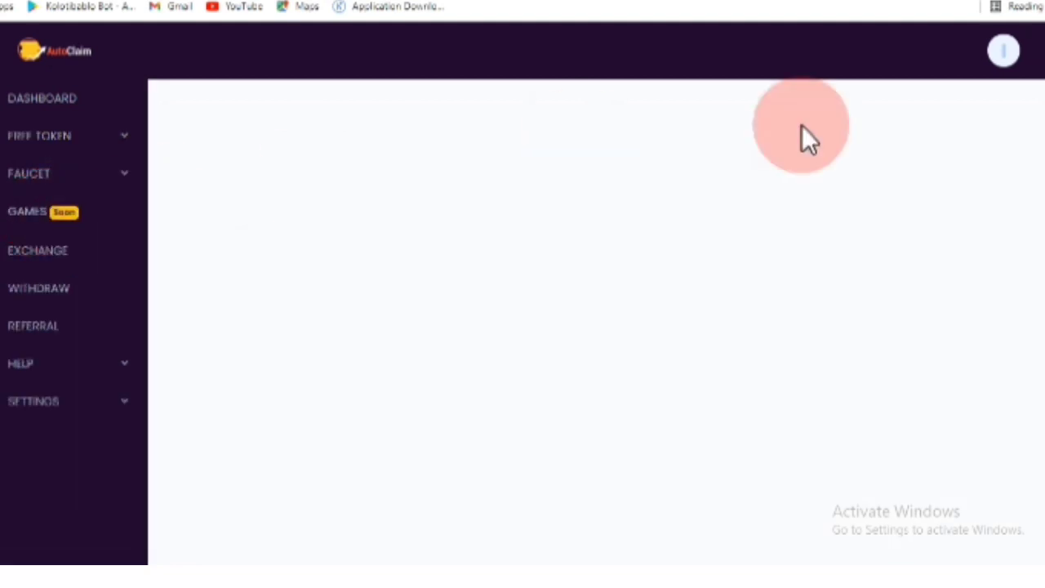
scroll(688, 221, down, 2)
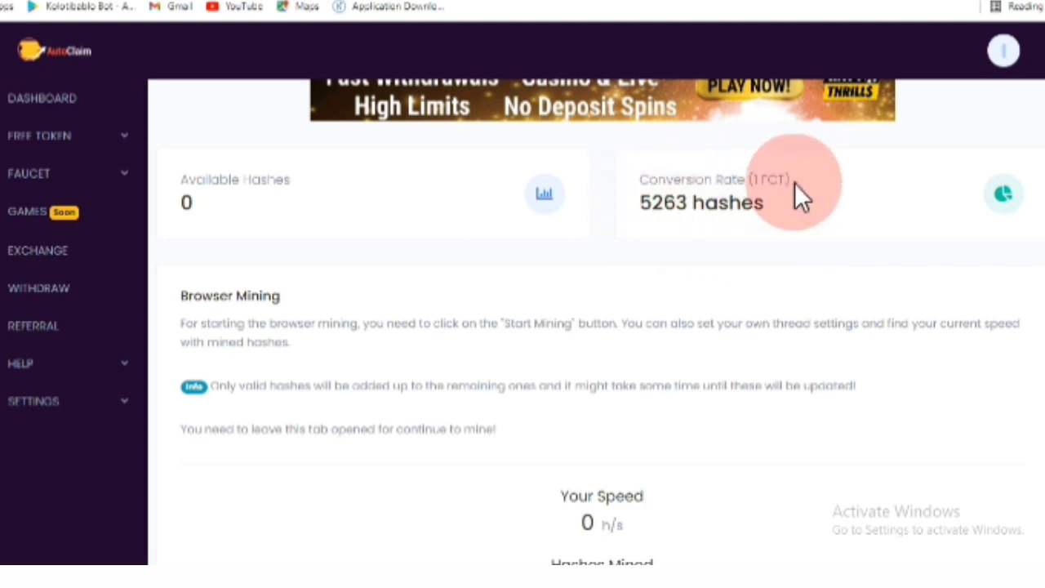
scroll(779, 214, up, 3)
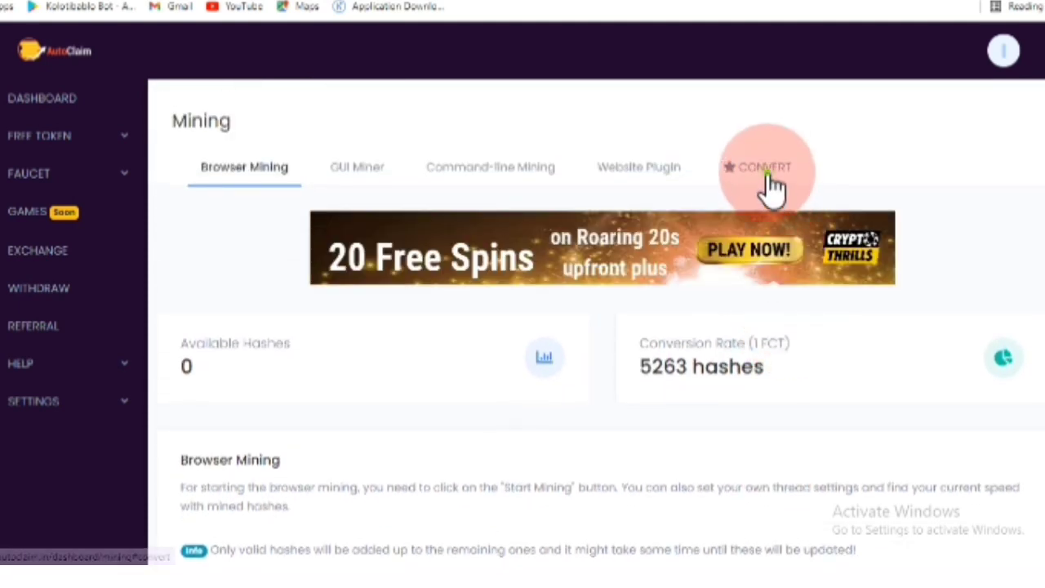
click(765, 172)
scroll(620, 282, down, 3)
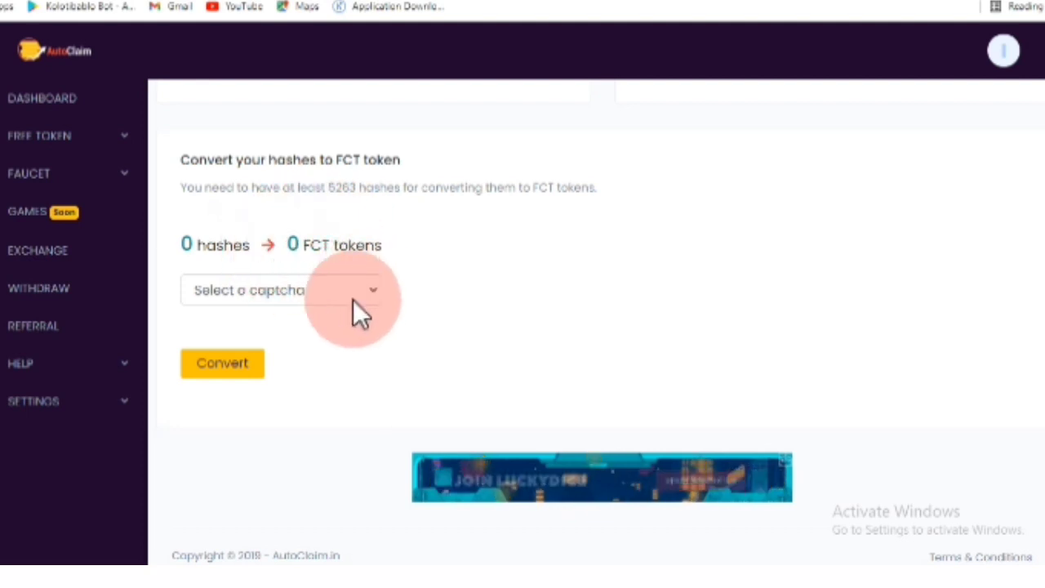
scroll(352, 296, up, 4)
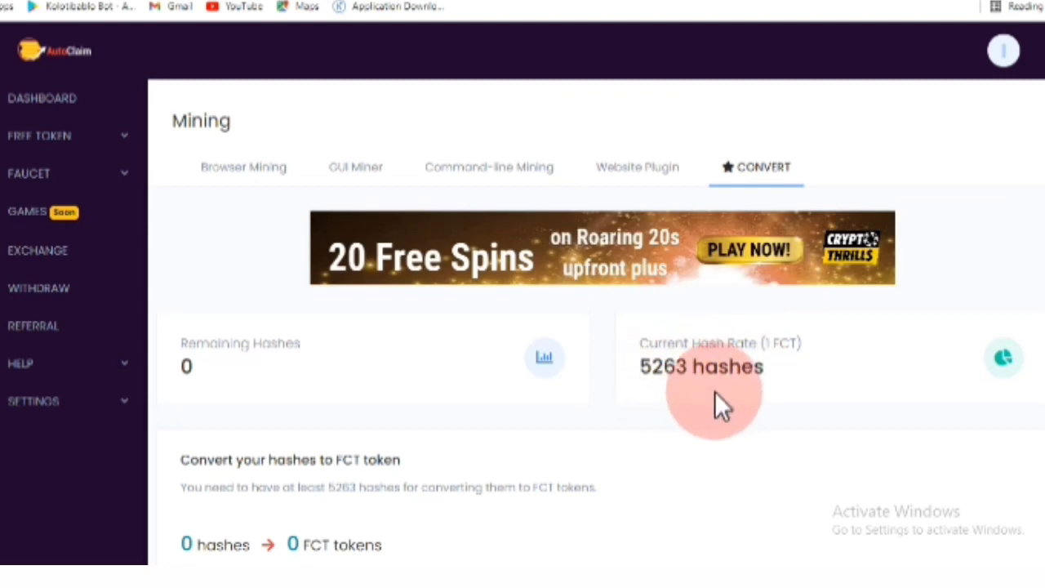
- Start browser mining and raise the mining threads to 15
click(259, 171)
scroll(425, 245, down, 7)
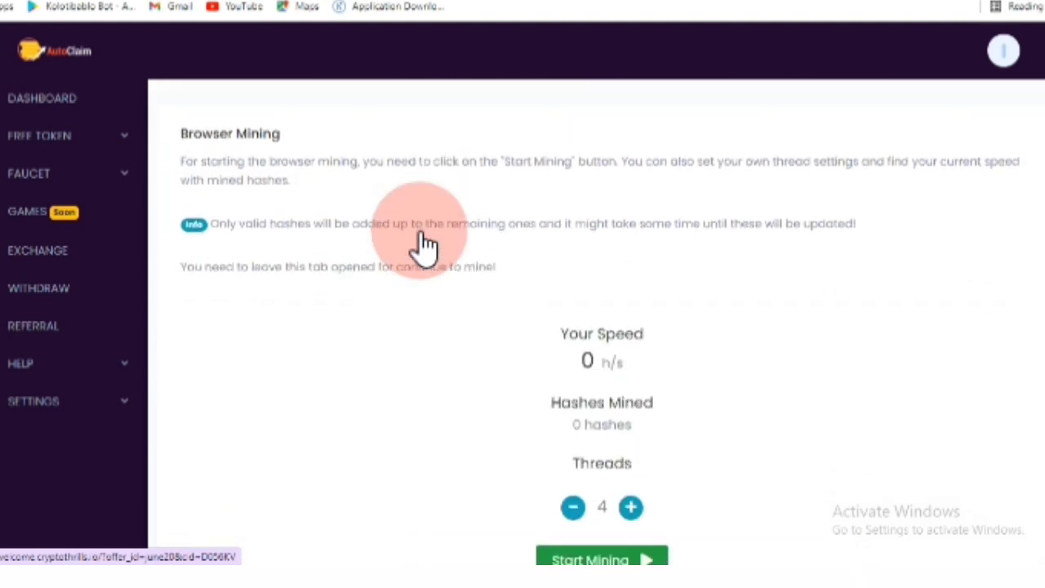
click(595, 360)
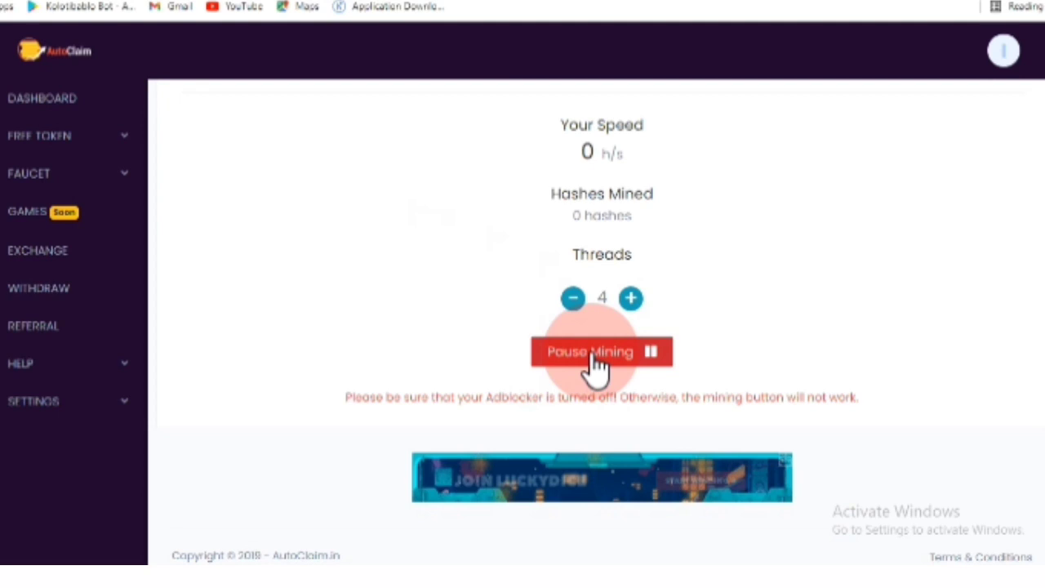
click(630, 298)
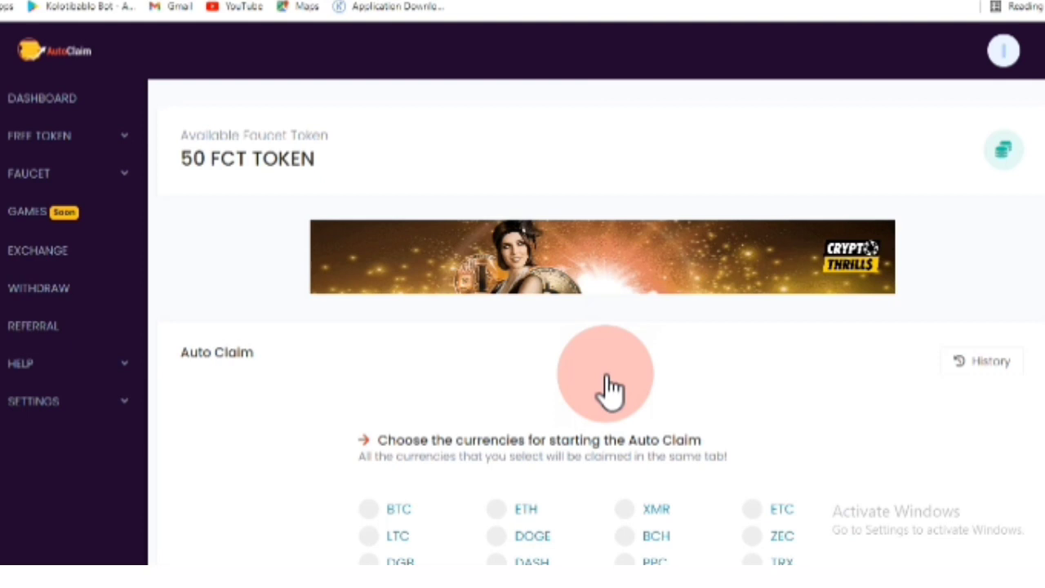
- Go to WITHDRAW and open the Litecoin card's Withdraw (LTC) form
scroll(159, 318, down, 10)
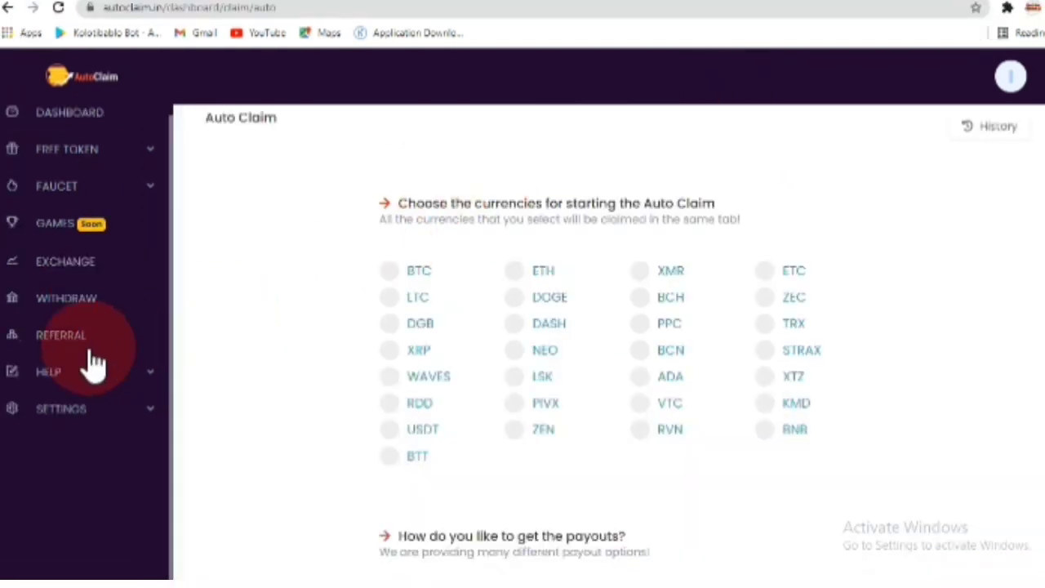
click(72, 310)
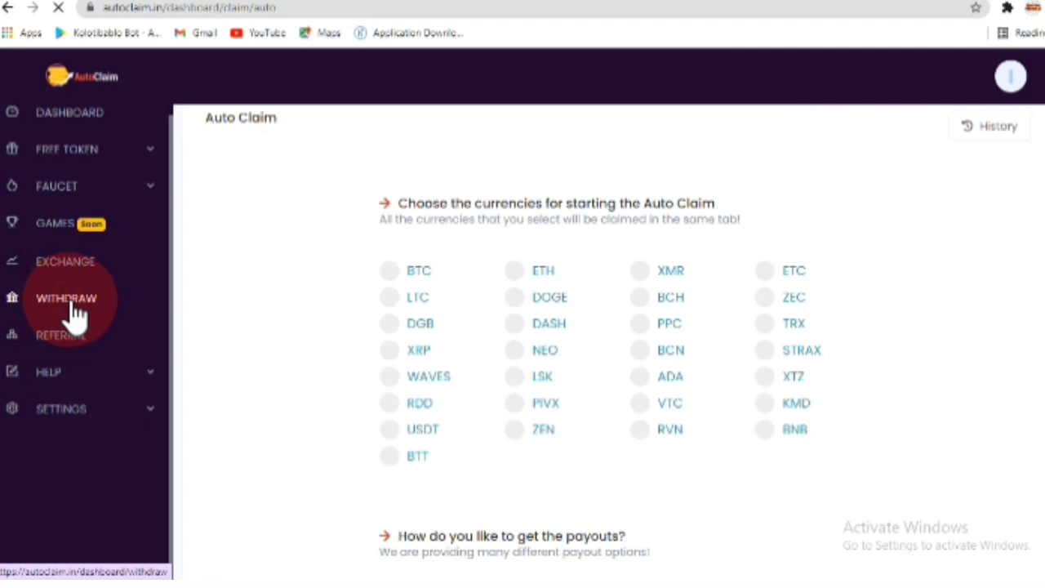
click(434, 322)
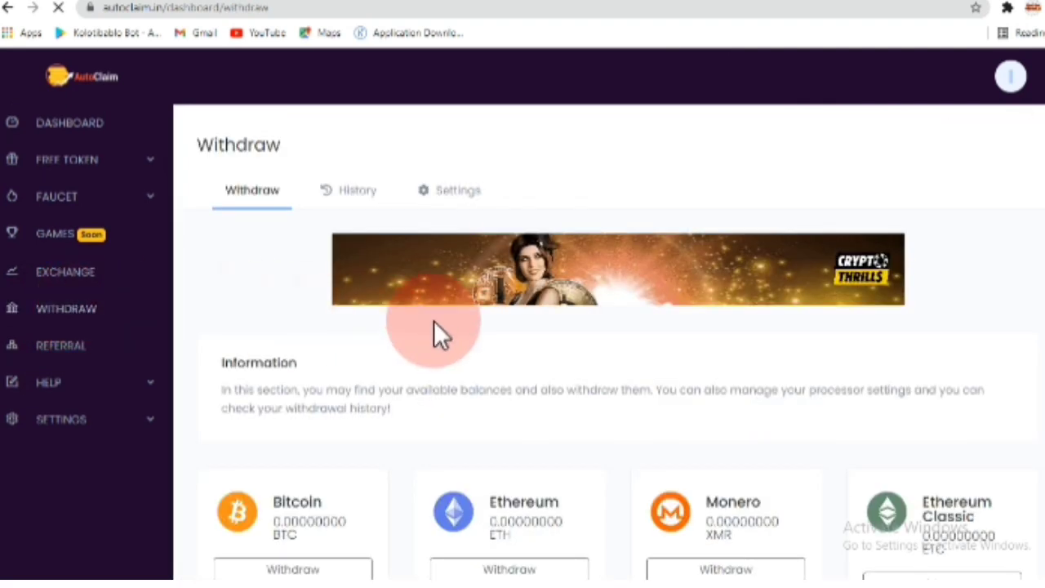
scroll(434, 322, down, 3)
scroll(433, 333, down, 2)
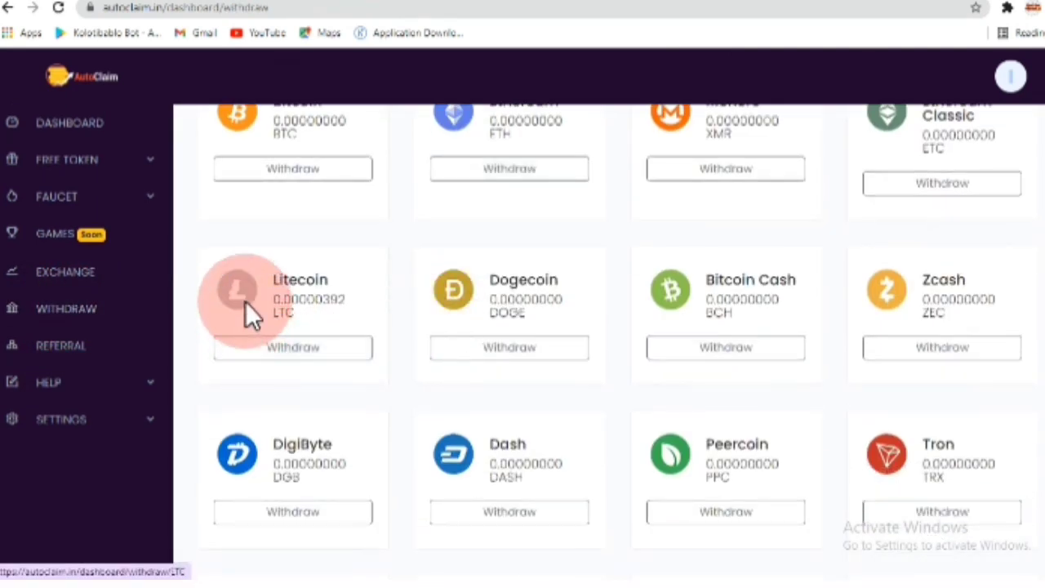
click(295, 359)
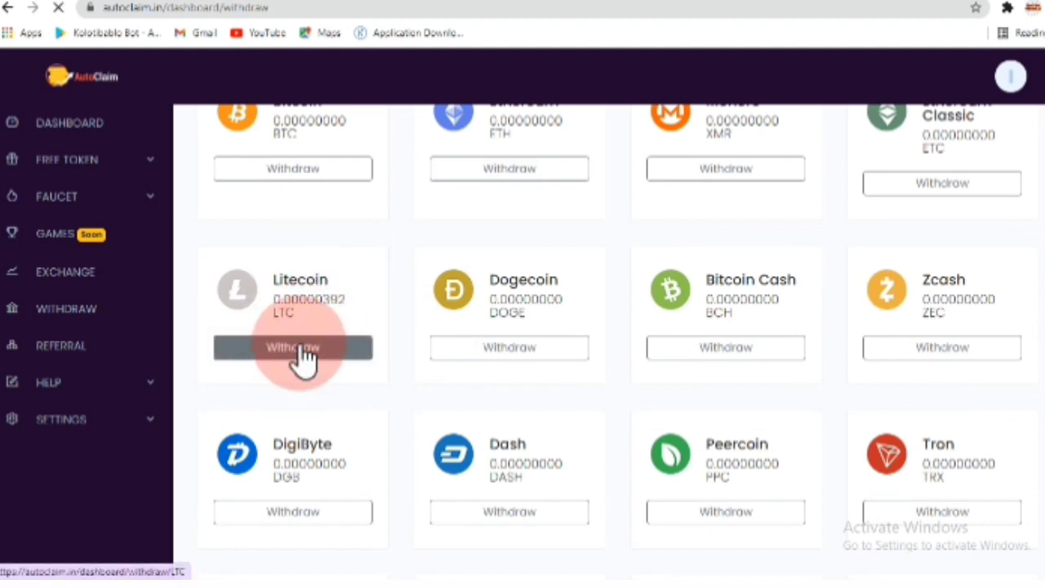
scroll(363, 339, down, 3)
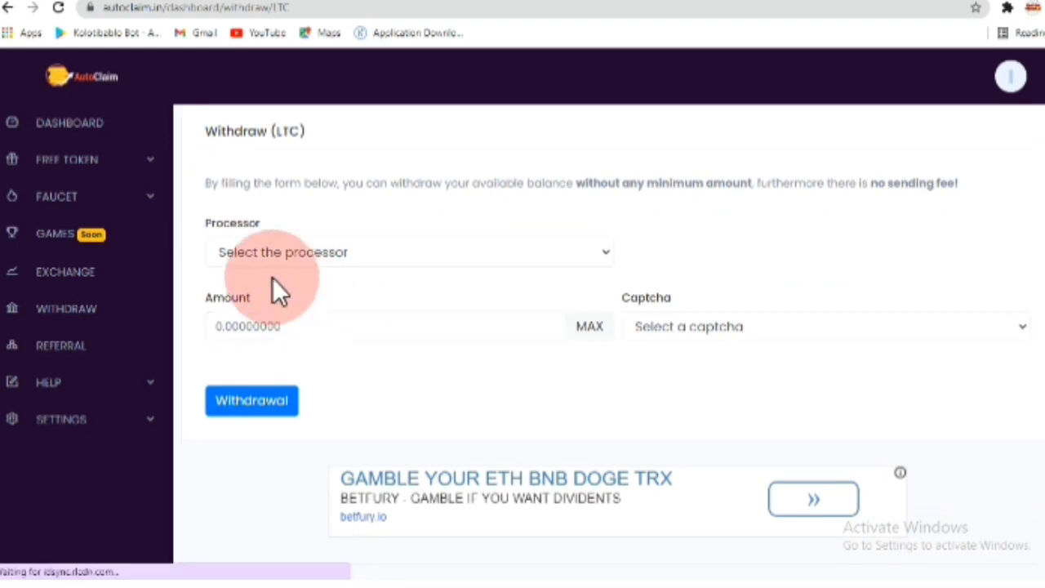
- Select FaucetPay as the LTC processor and follow the link to register the FaucetPay e-mail
click(597, 254)
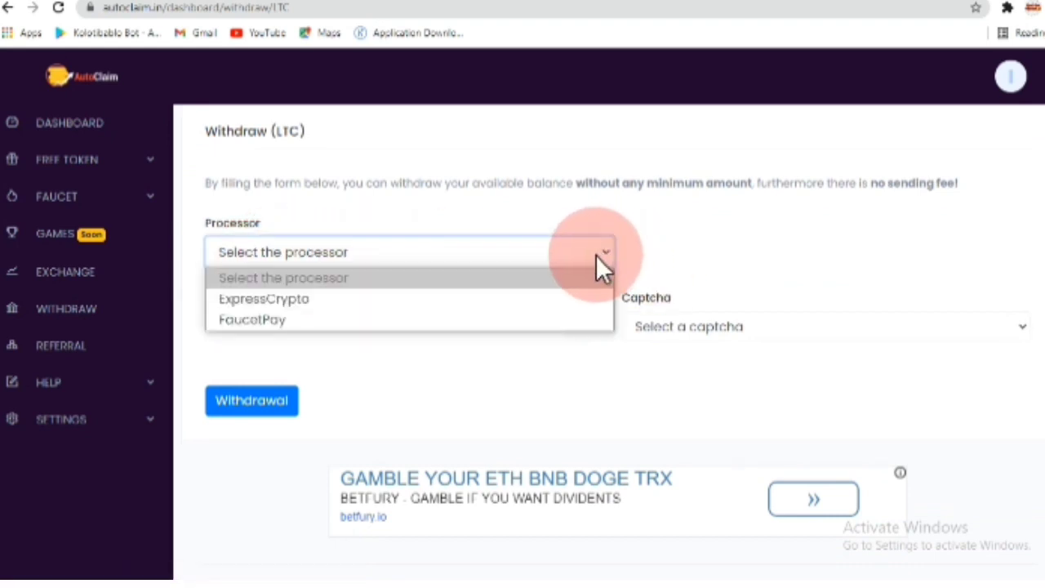
click(244, 320)
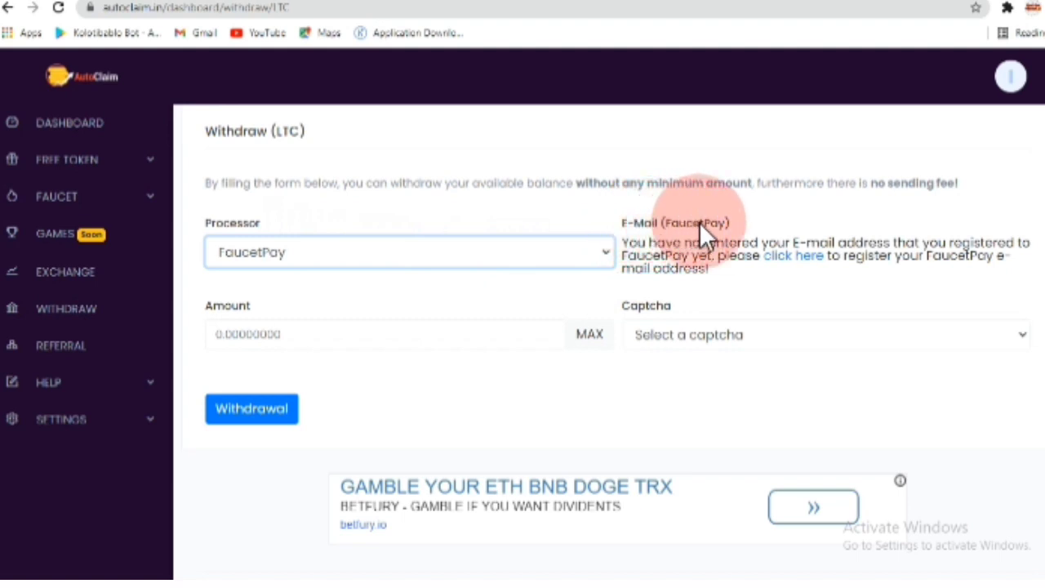
click(793, 257)
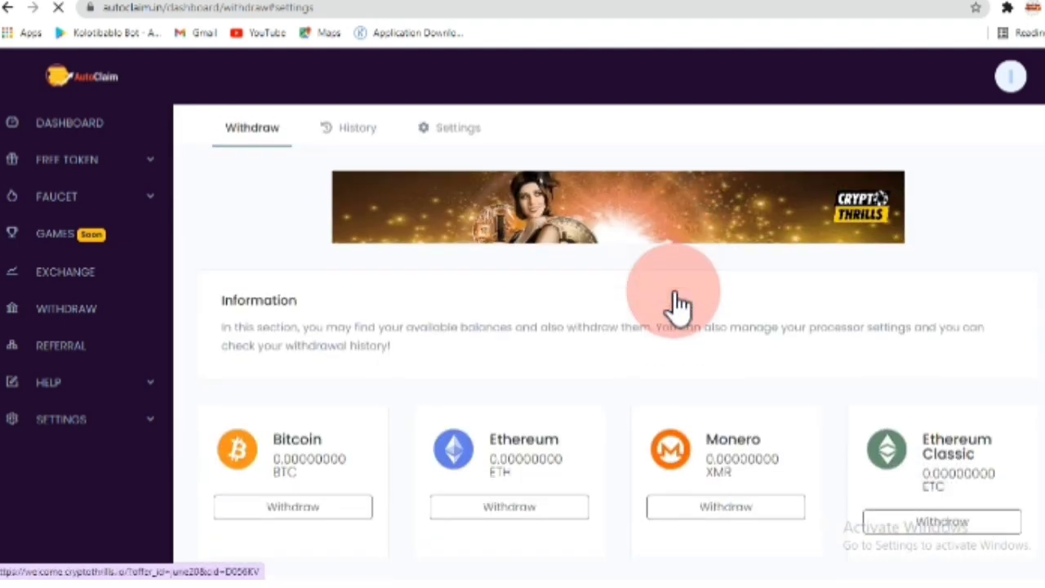
- Save the FaucetPay account e-mail in AutoClaim's withdraw settings, then return to the Withdraw balances page
scroll(233, 187, up, 1)
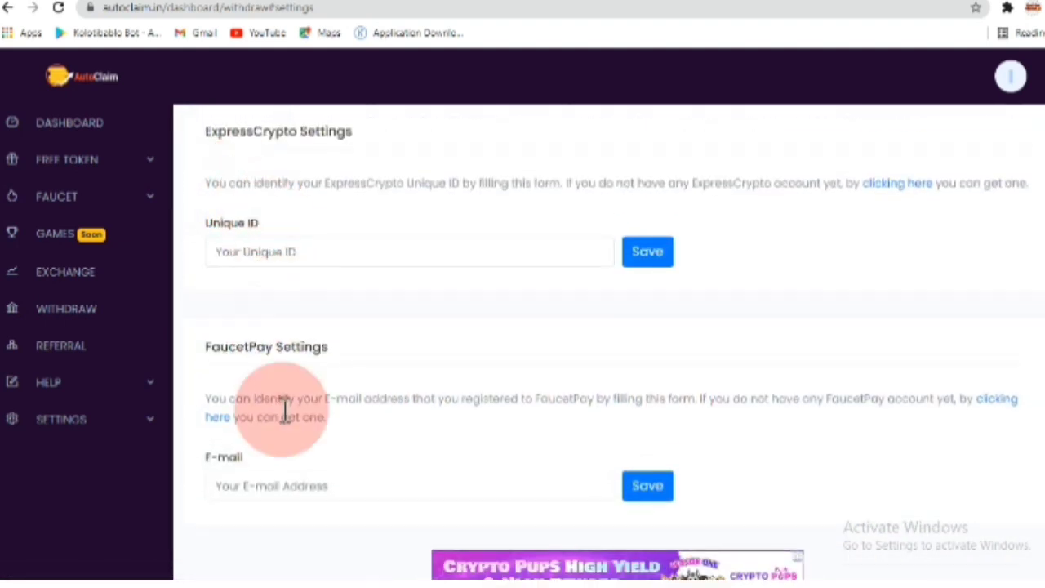
scroll(286, 408, down, 1)
click(267, 406)
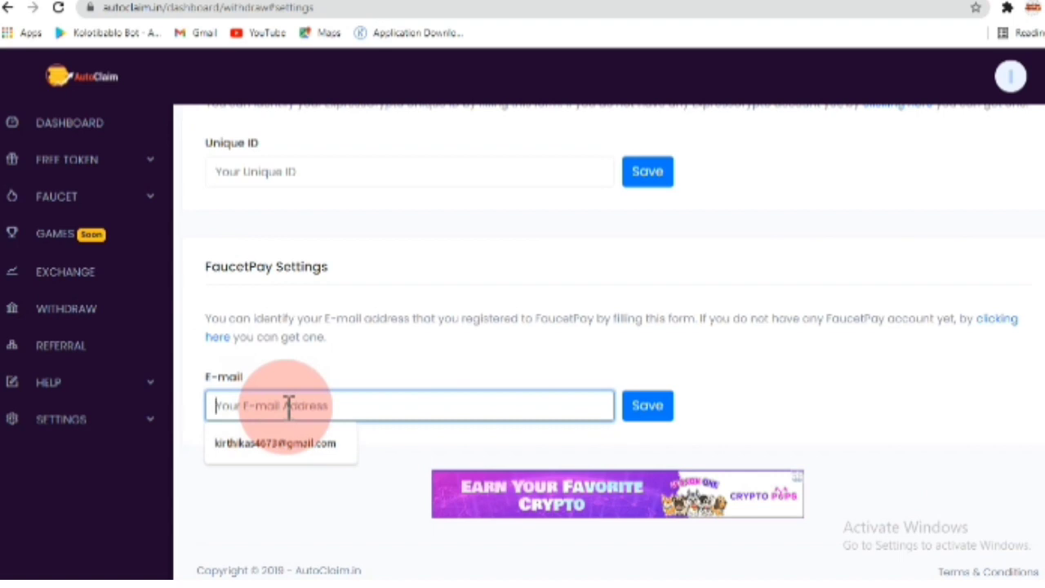
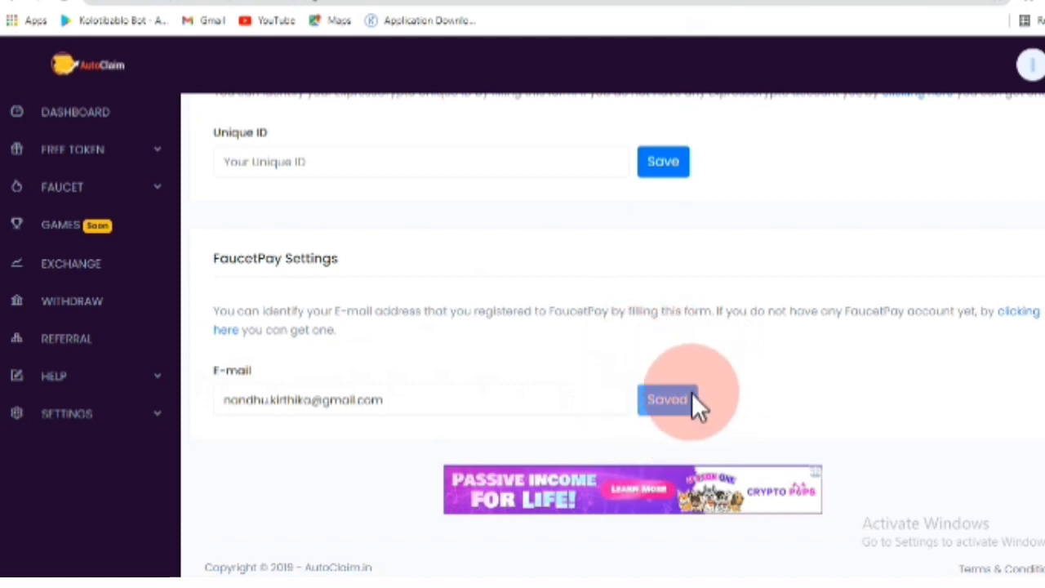
click(79, 305)
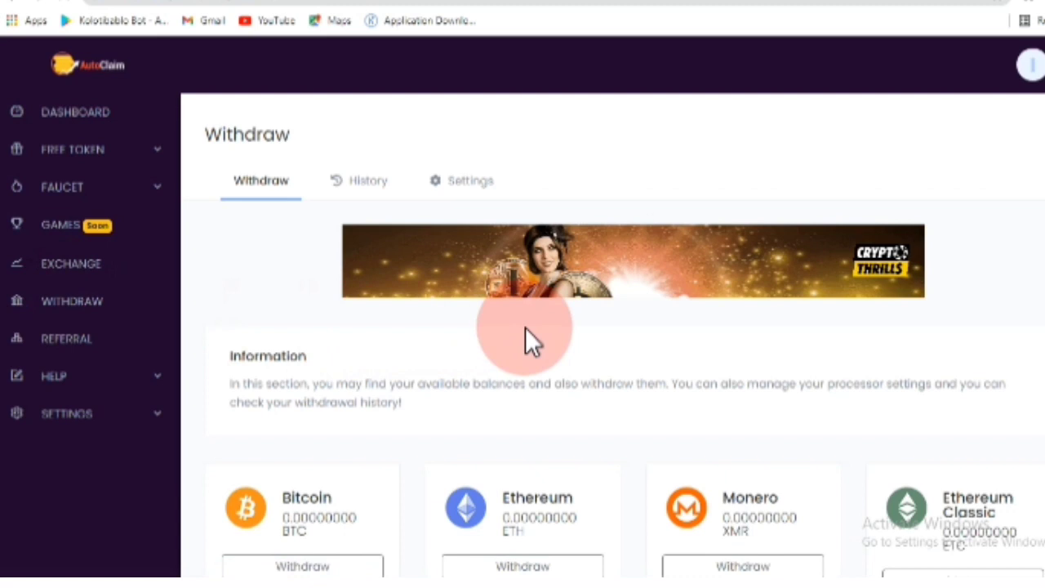
scroll(545, 341, down, 1)
- Open the Litecoin withdrawal form, choose FaucetPay and fill in the MAX amount of 0.00000392 LTC
scroll(543, 339, down, 5)
click(308, 193)
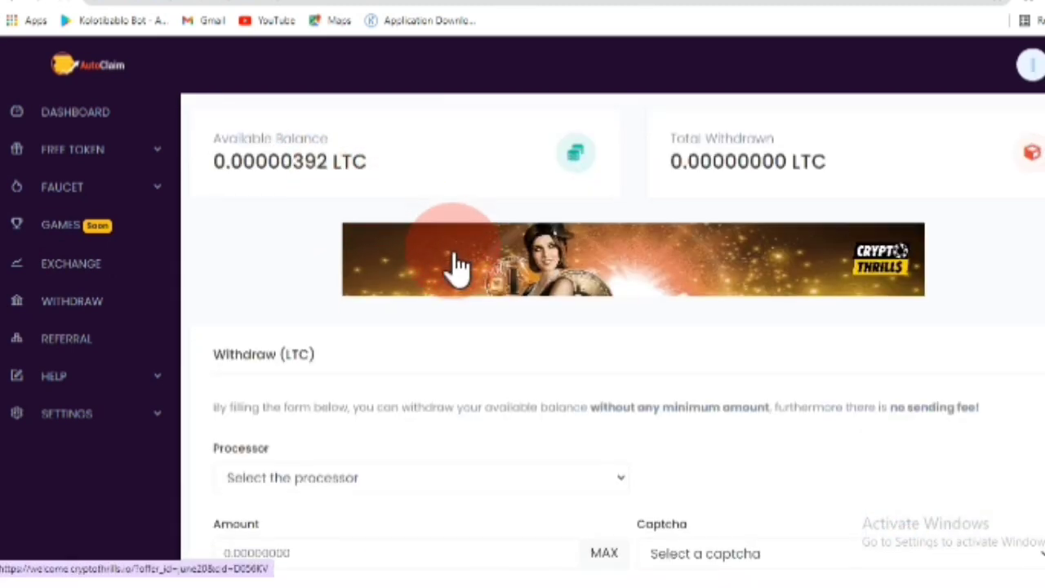
scroll(454, 269, down, 3)
click(367, 244)
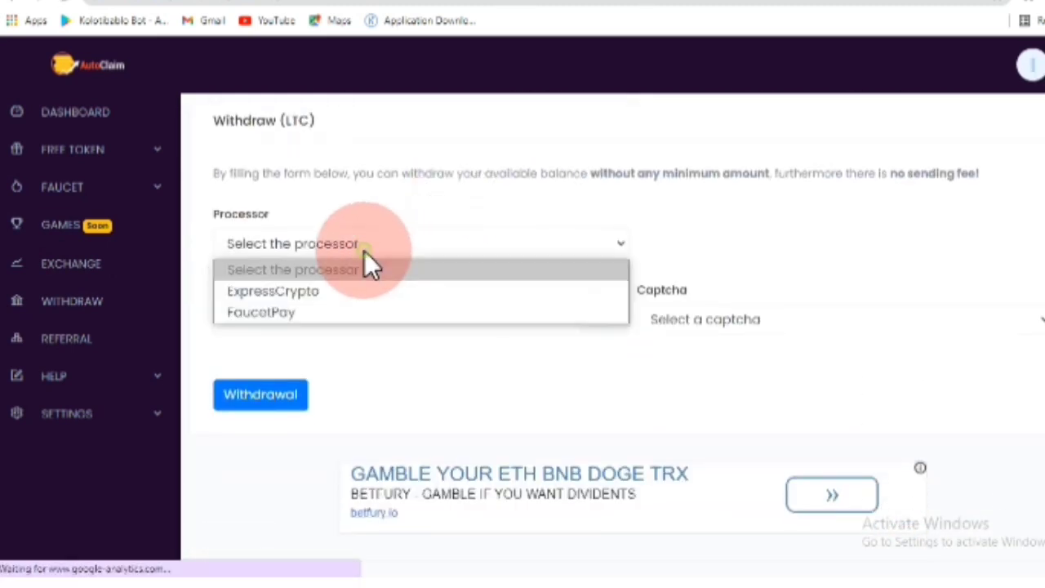
click(299, 311)
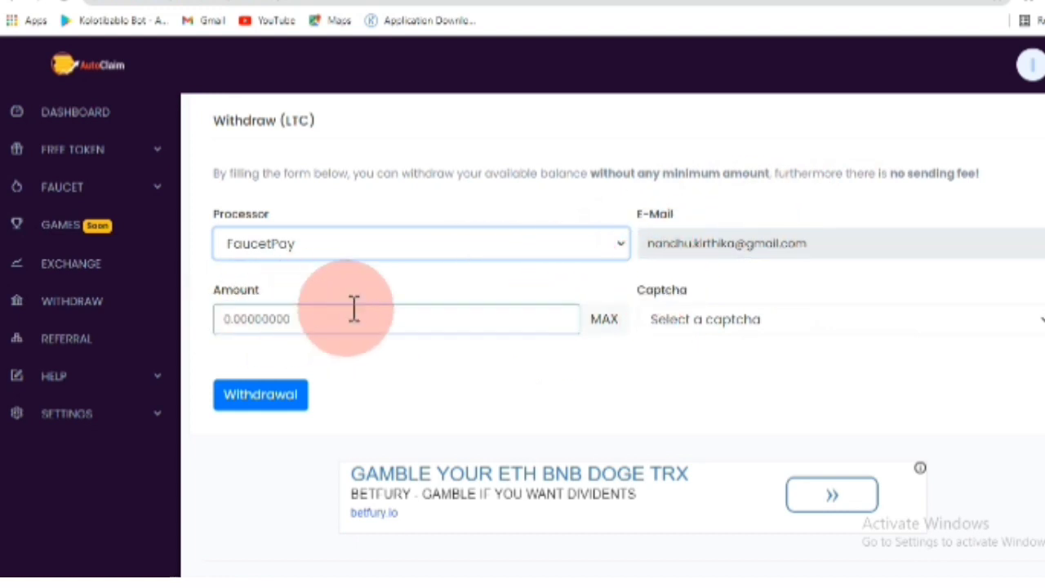
click(610, 320)
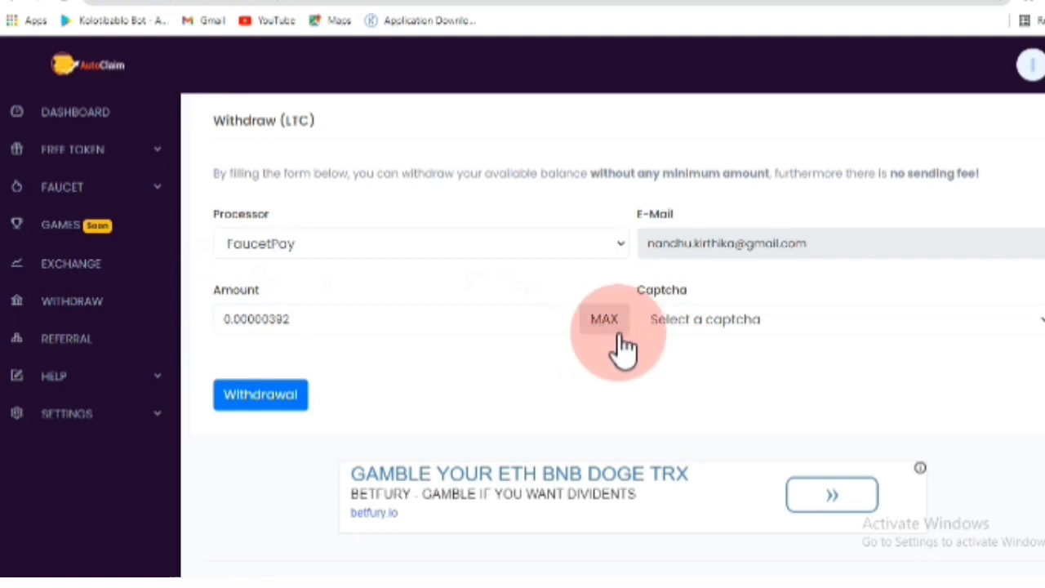
- Choose reCaptcha, solve the bicycle image challenge and submit the LTC withdrawal to FaucetPay
click(817, 325)
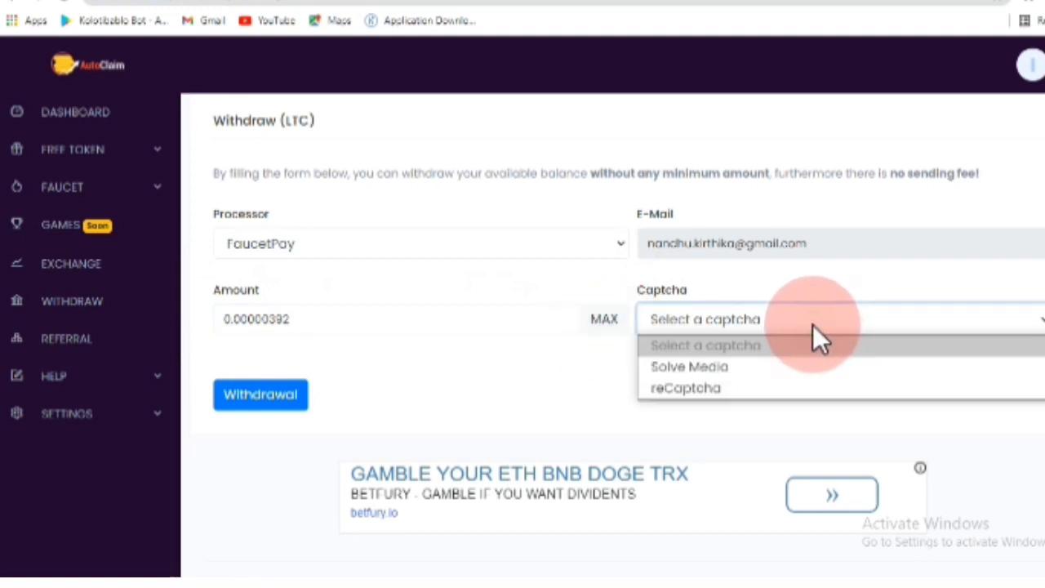
click(719, 387)
click(660, 406)
click(363, 253)
click(462, 353)
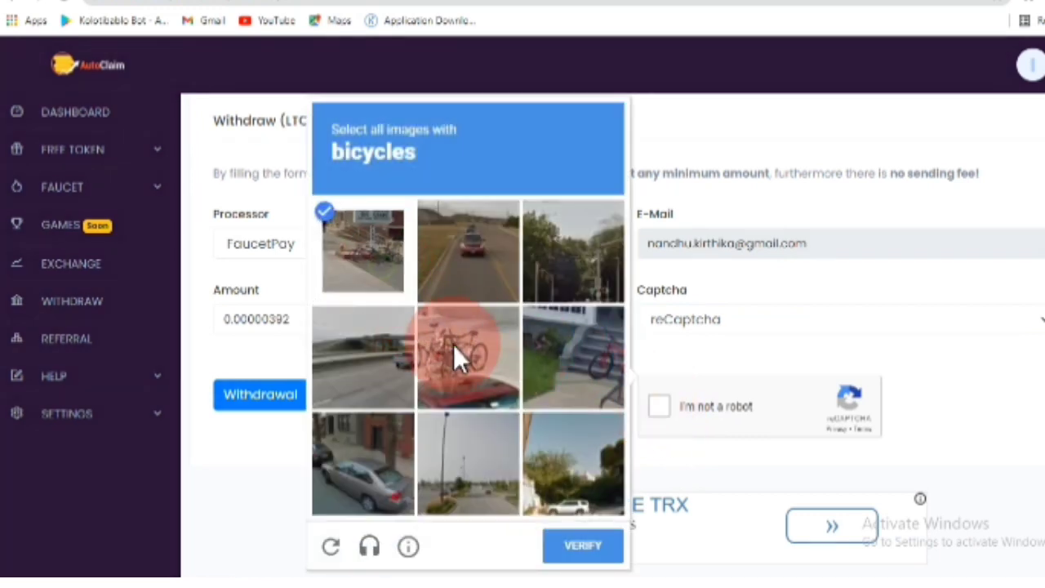
click(539, 366)
click(574, 523)
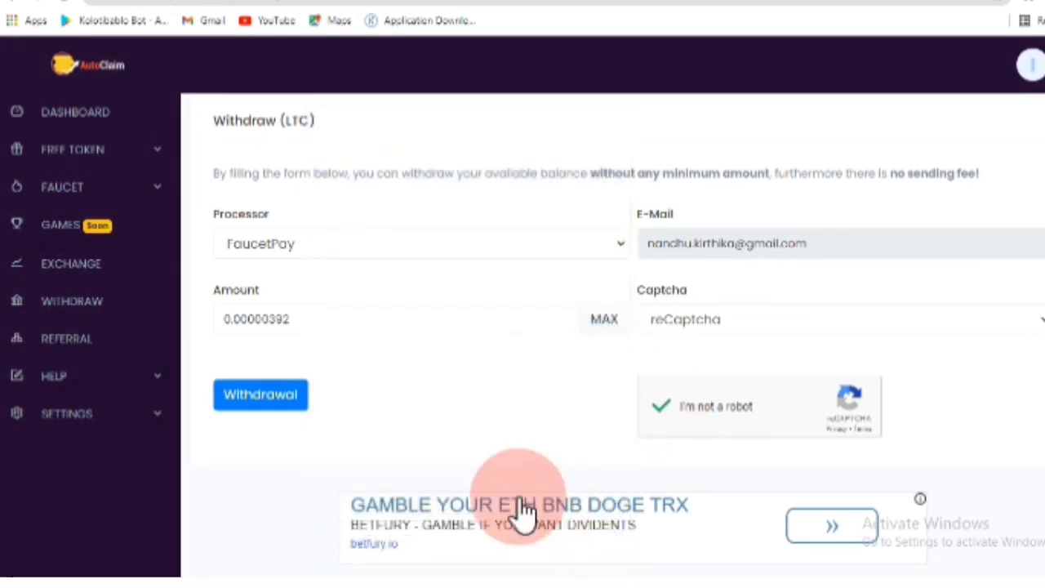
click(266, 397)
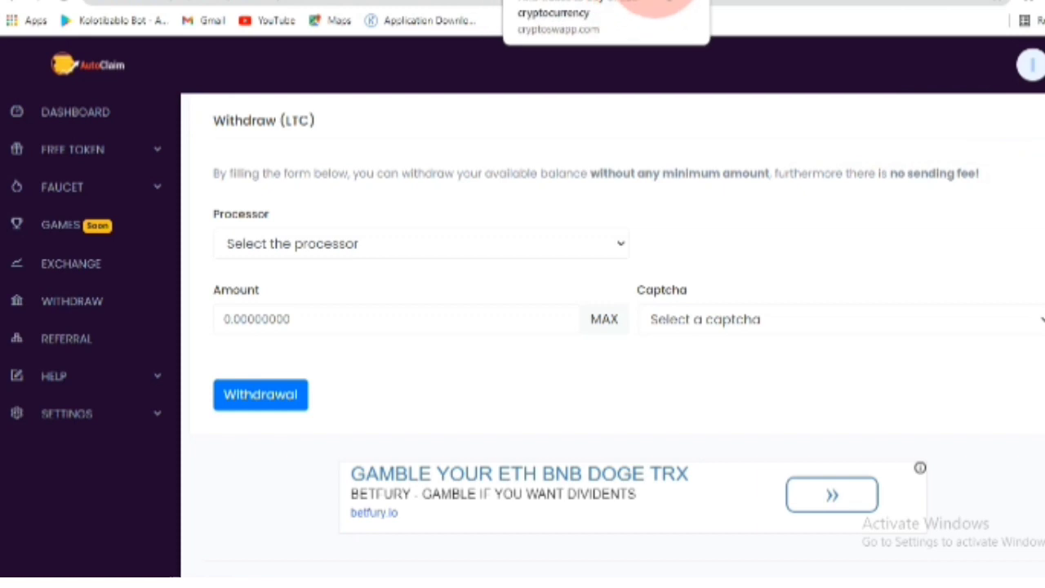
- Switch to FaucetPay and open the User Dashboard overview
click(676, 1)
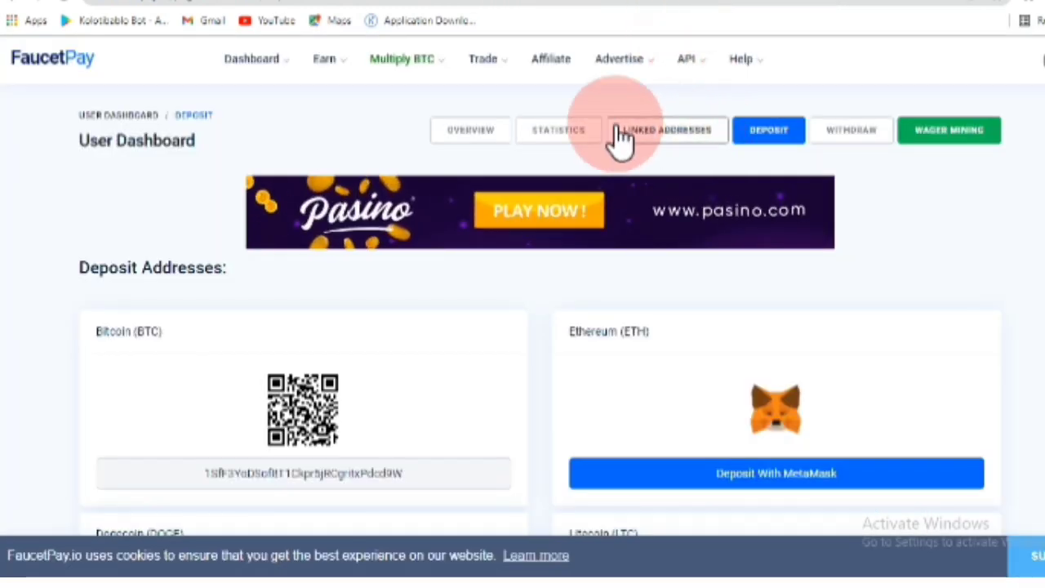
mouse_move(276, 75)
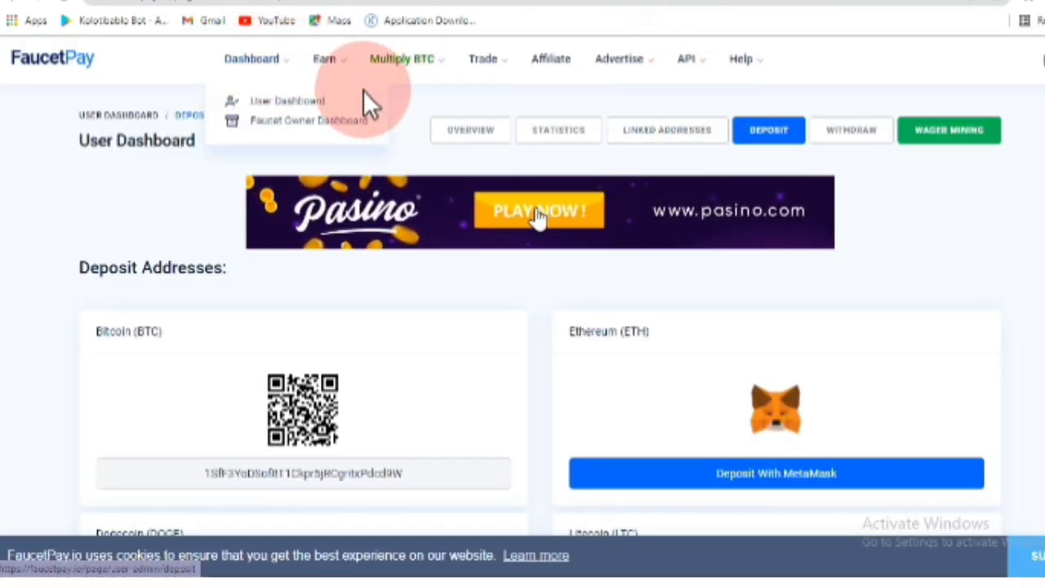
click(304, 104)
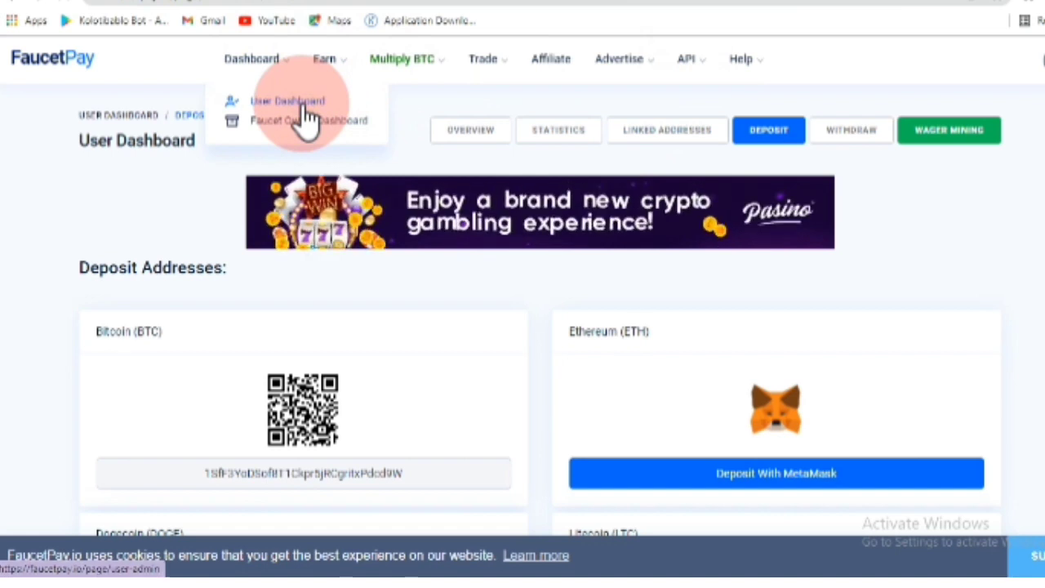
scroll(477, 163, down, 3)
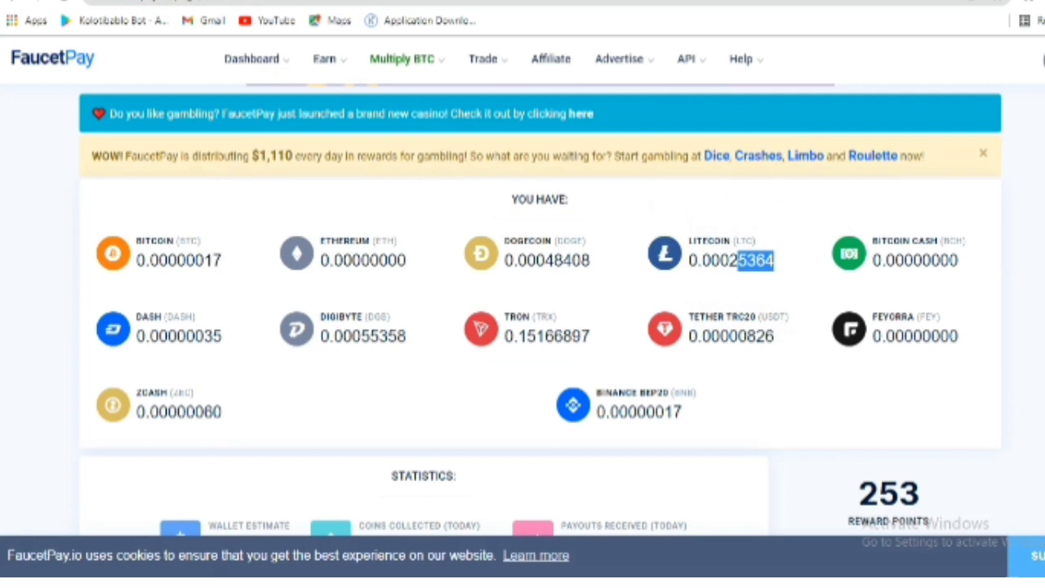
scroll(571, 314, down, 4)
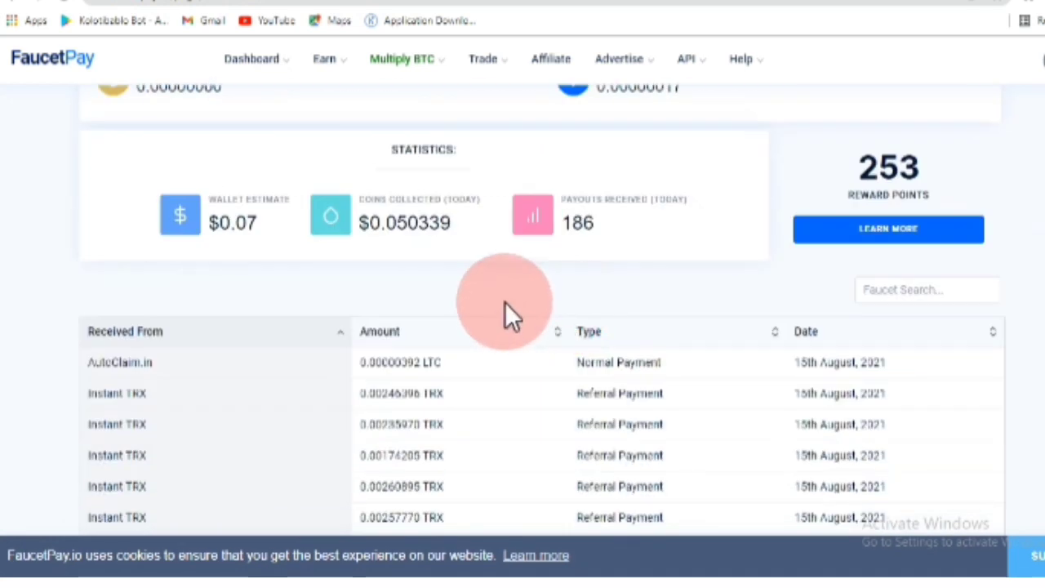
scroll(455, 301, up, 1)
- Highlight the 0.00000392 LTC payment from AutoClaim.in and check the 0.00025364 Litecoin balance
drag(87, 443, 469, 450)
scroll(414, 432, down, 1)
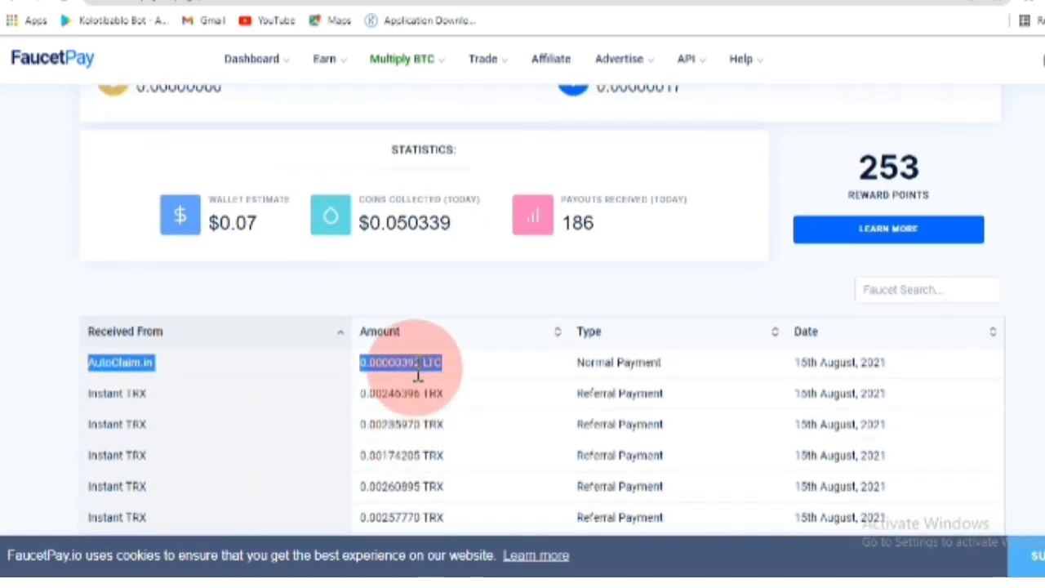
drag(592, 367, 545, 295)
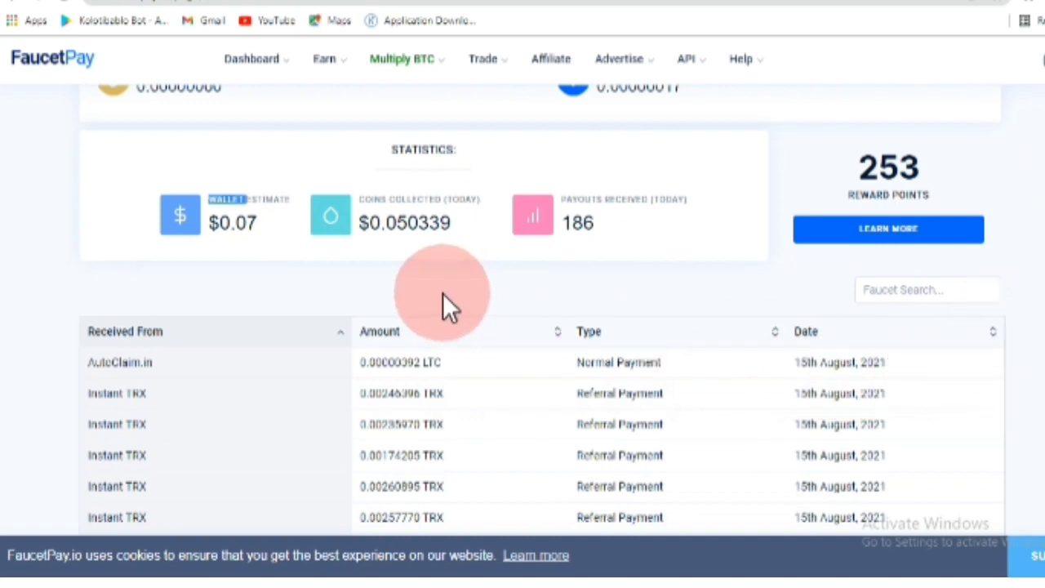
scroll(442, 295, up, 3)
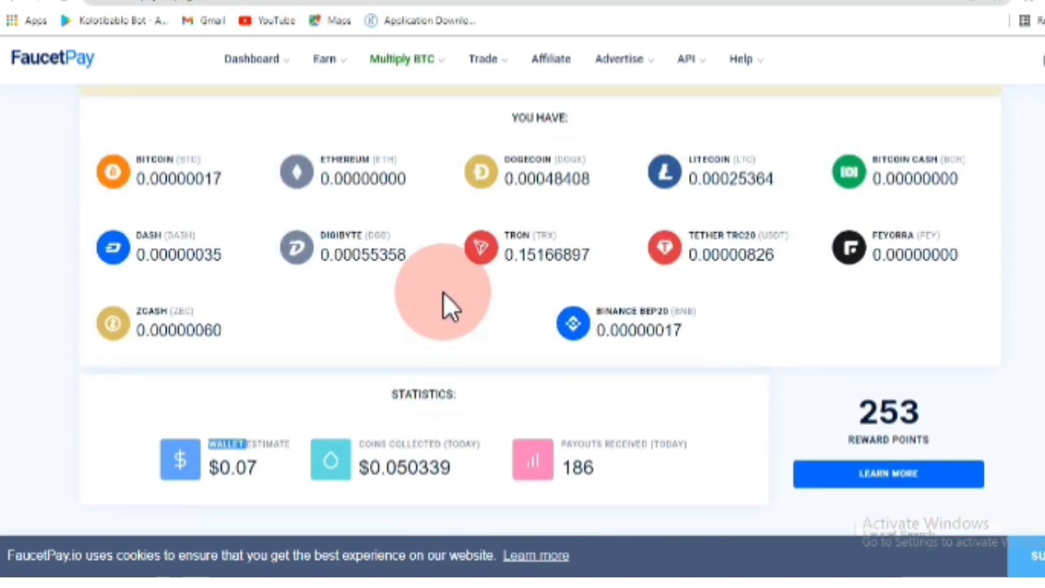
scroll(420, 289, up, 3)
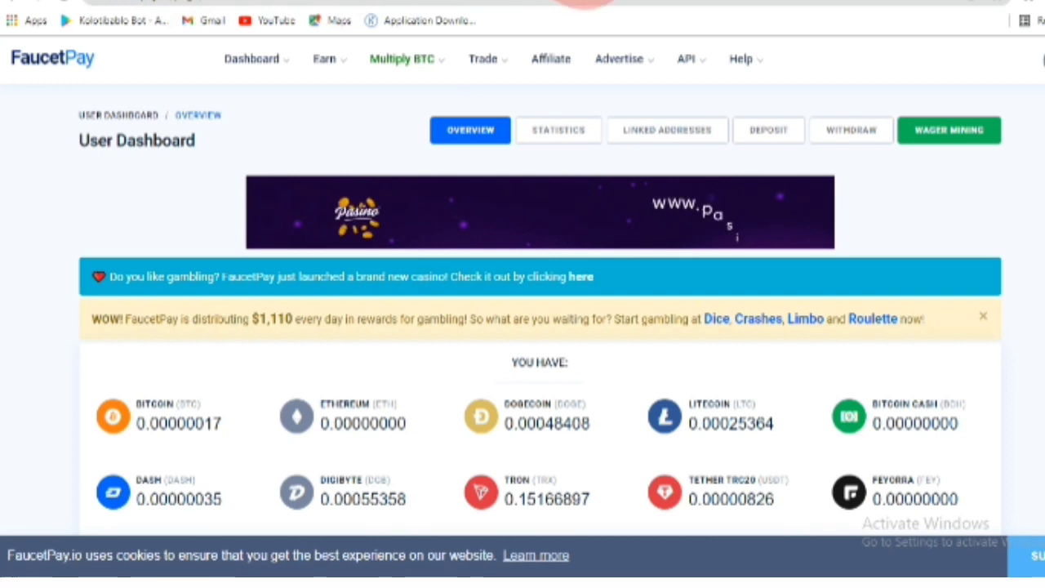
click(652, 2)
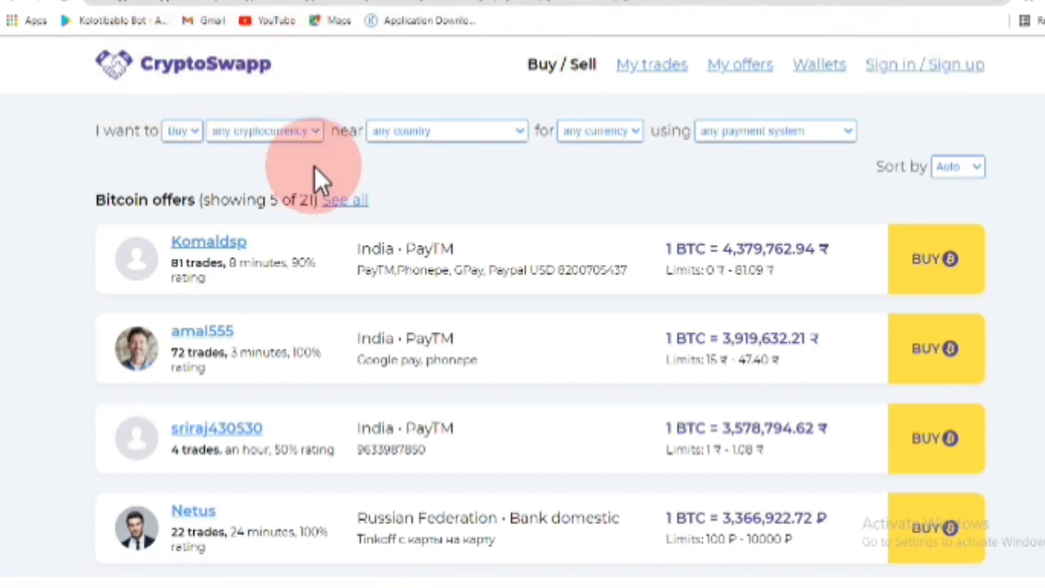
- Open CryptoSwapp's sign-in page and start filling the e-mail on the sign-up form
click(977, 72)
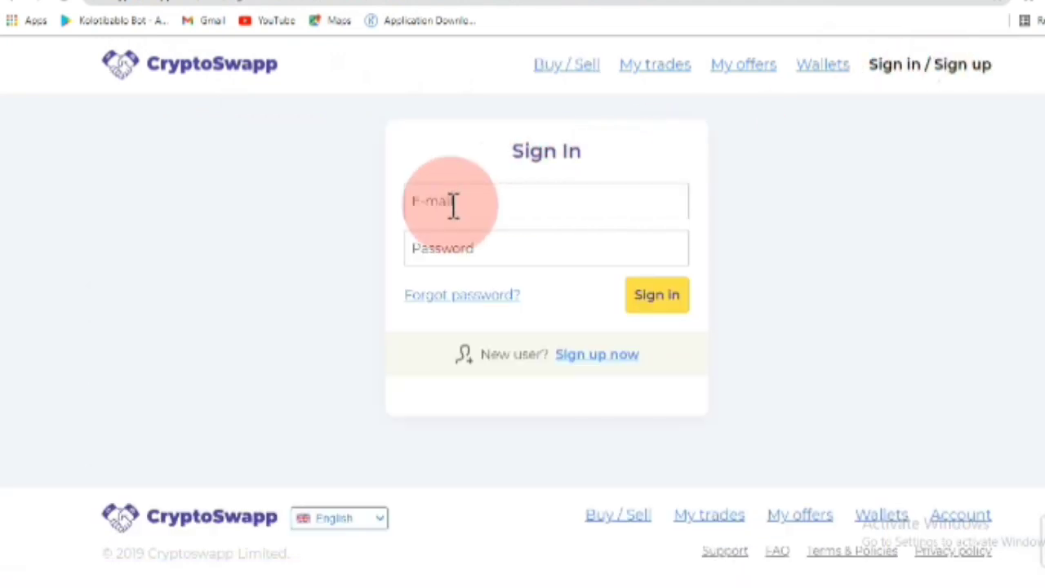
click(598, 354)
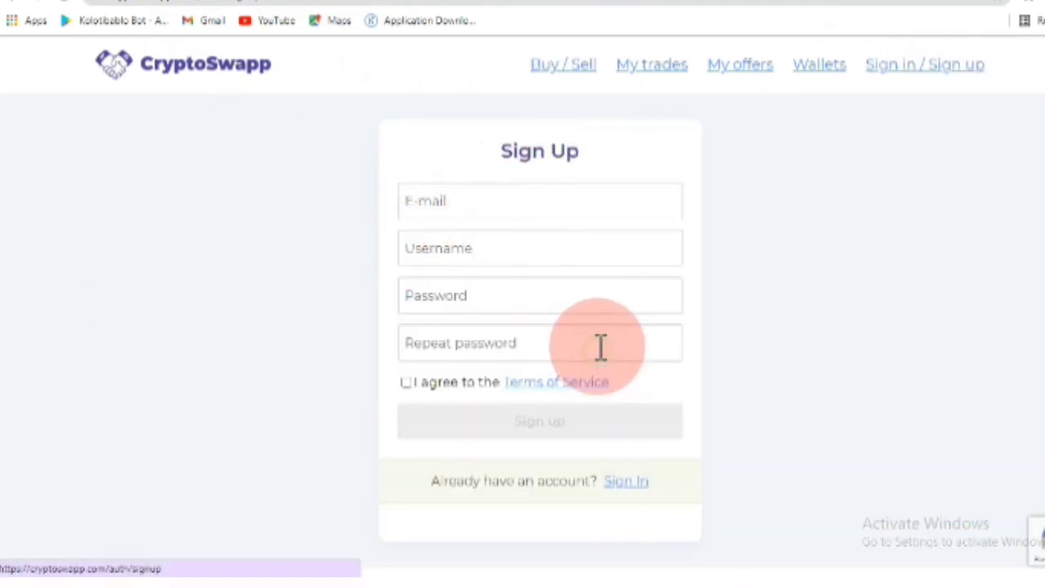
click(440, 216)
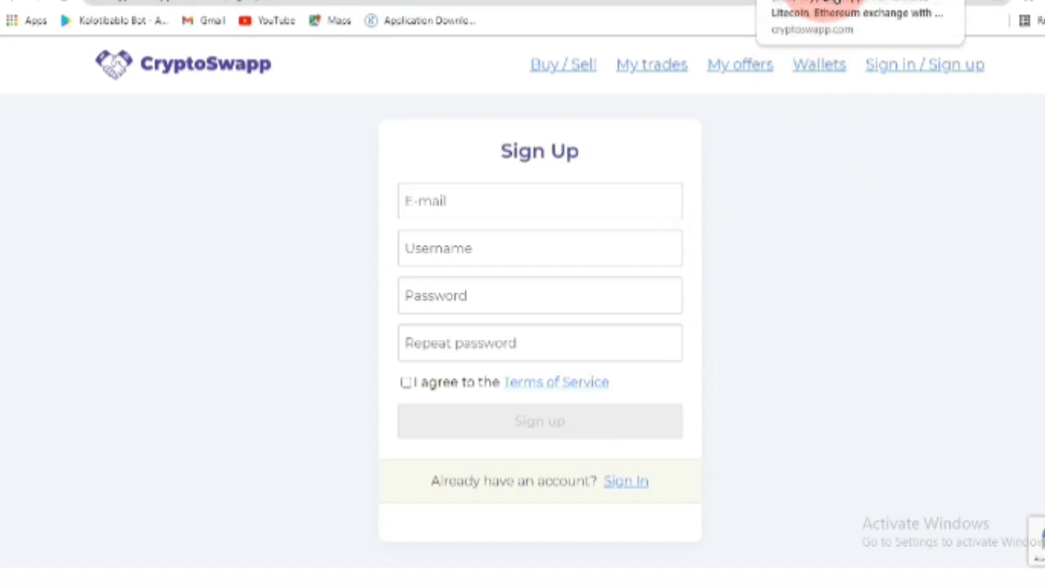
- On the already signed-in CryptoSwapp tab, view My trades, then go to Wallets
click(832, 2)
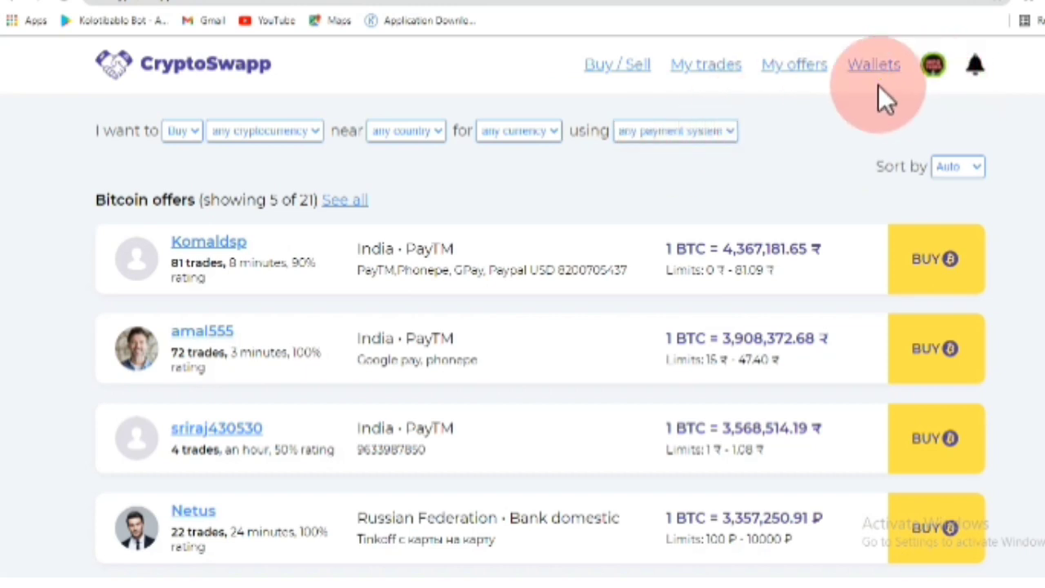
click(708, 65)
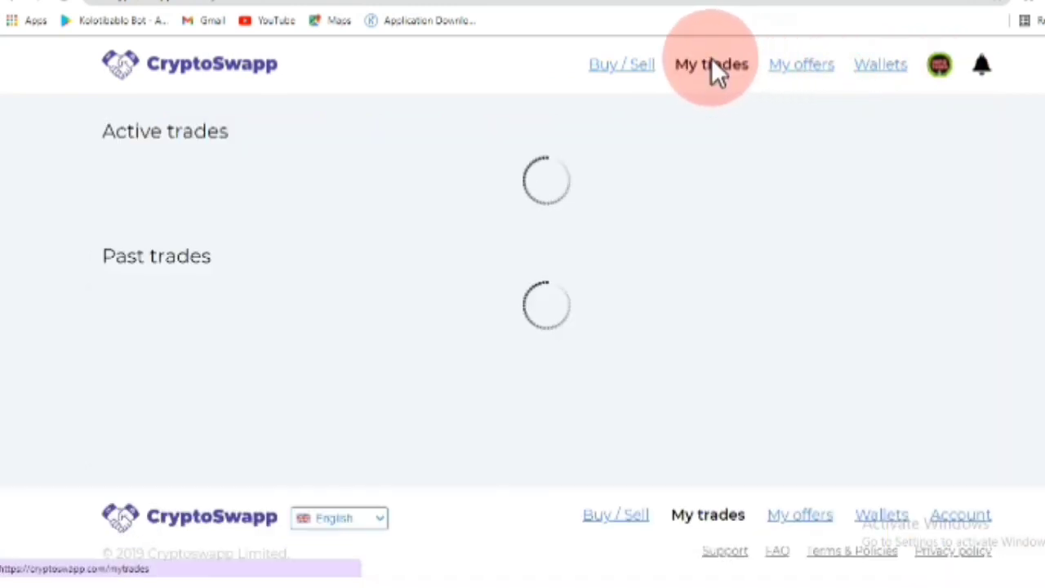
scroll(613, 262, down, 3)
scroll(612, 259, up, 3)
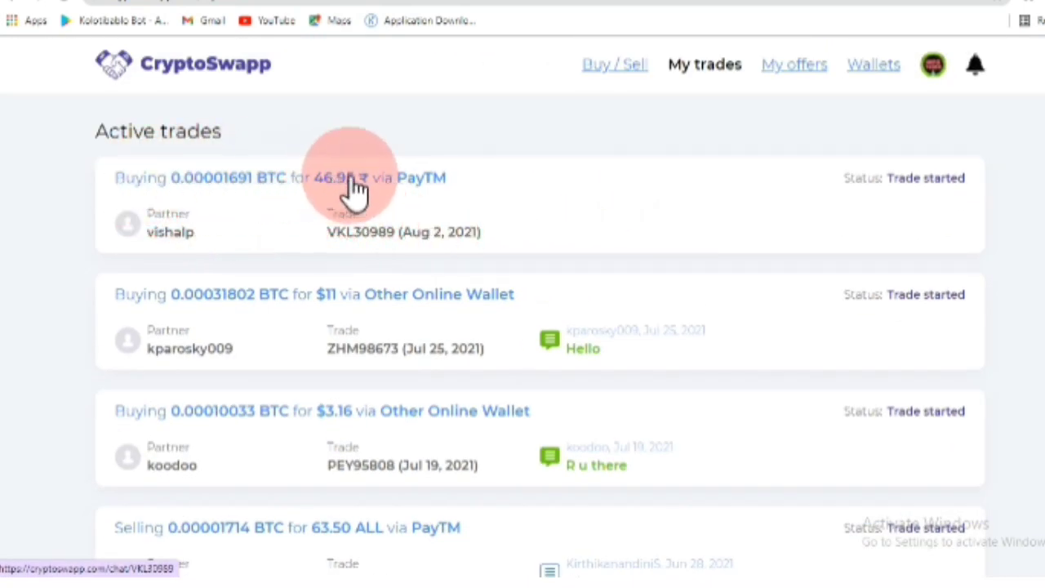
drag(322, 200, 317, 198)
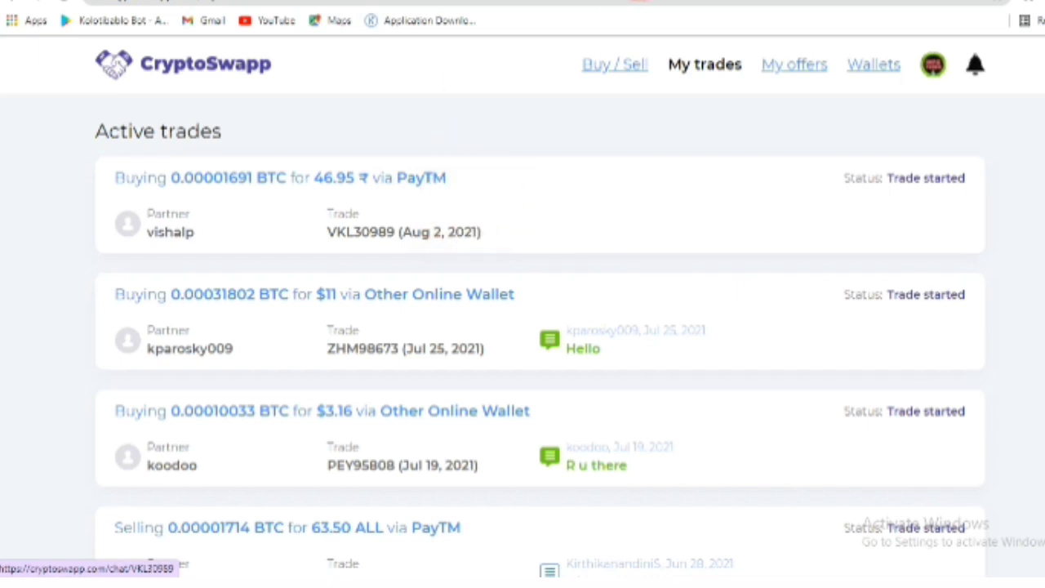
click(877, 74)
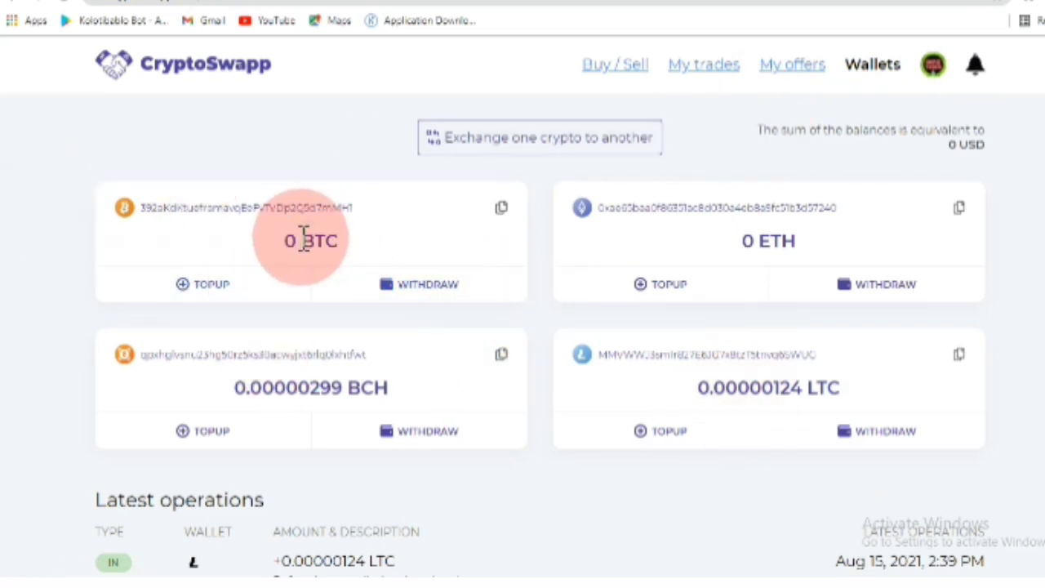
- Copy the Litecoin wallet address from the LTC card on CryptoSwapp's Wallets page
drag(296, 245, 372, 249)
drag(756, 240, 782, 242)
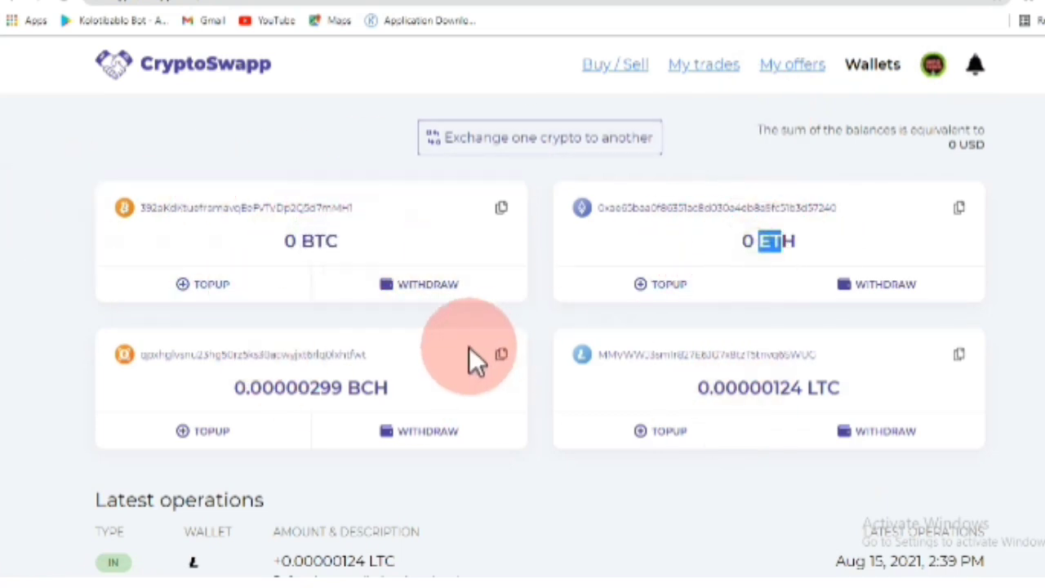
click(352, 389)
drag(804, 388, 861, 393)
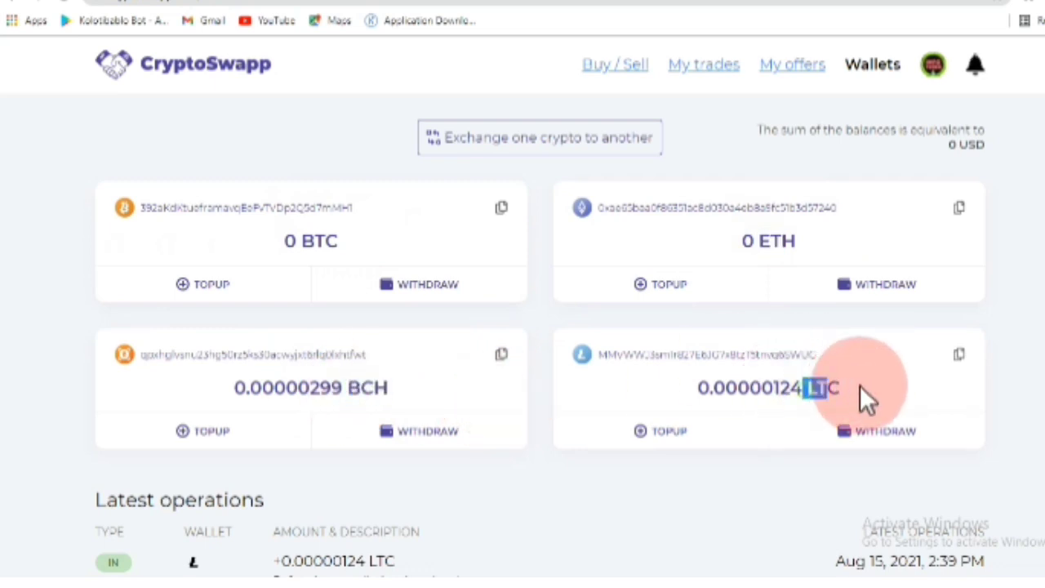
click(653, 384)
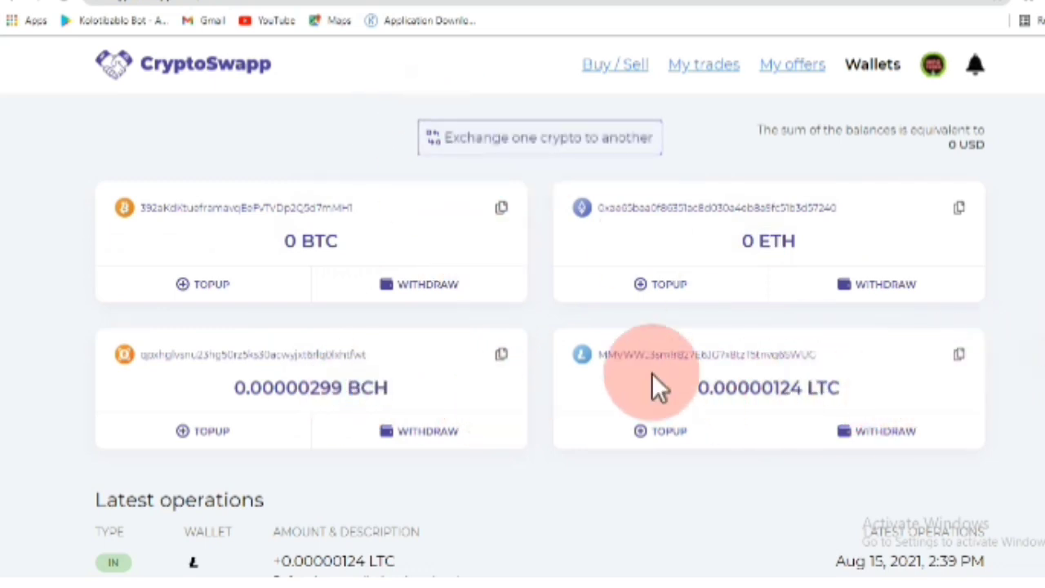
drag(615, 356, 800, 359)
click(920, 380)
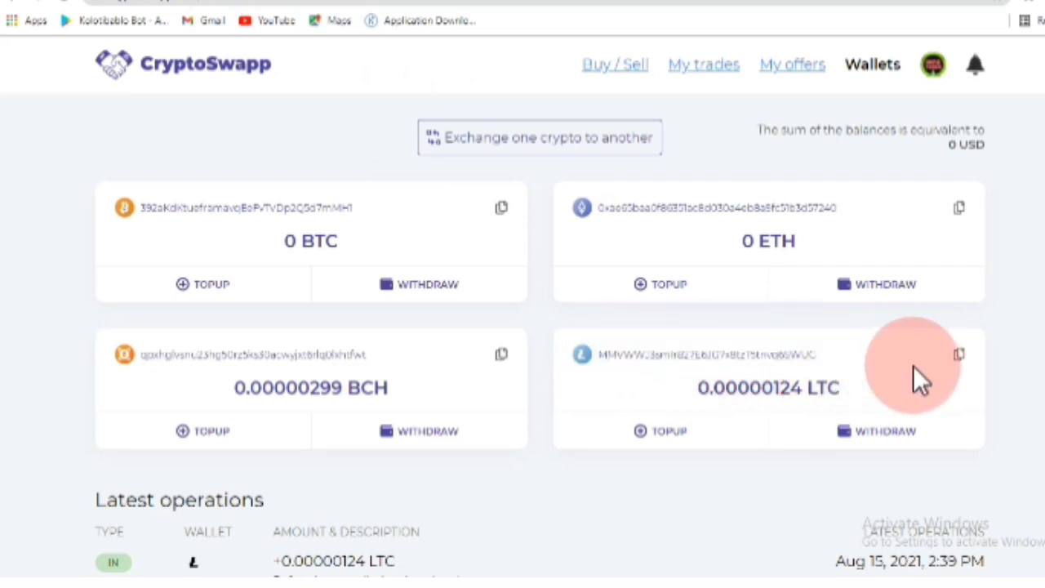
click(960, 358)
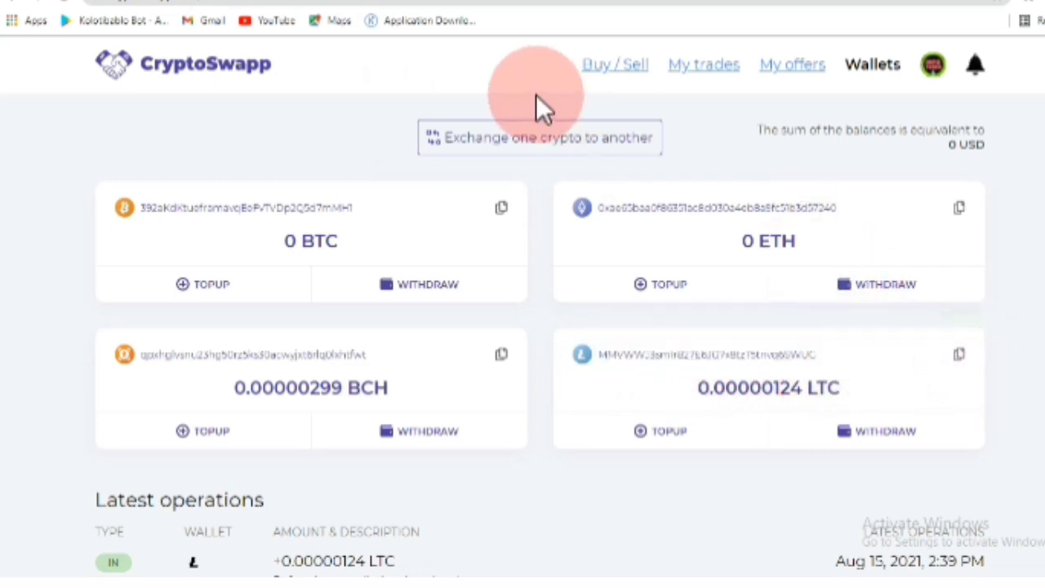
click(433, 3)
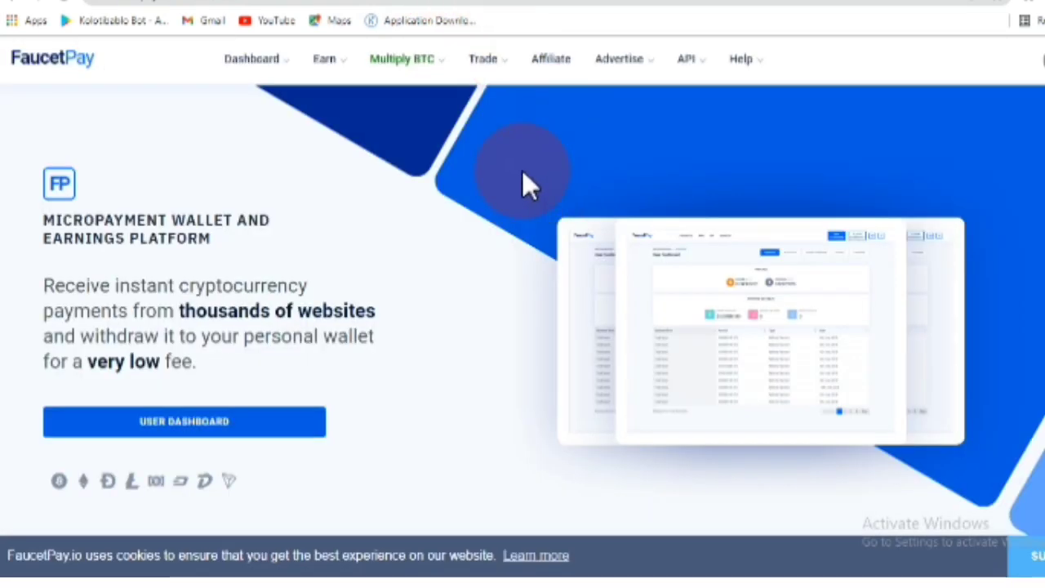
- Open FaucetPay's Linked Addresses section and paste the copied Litecoin address into Address
click(689, 3)
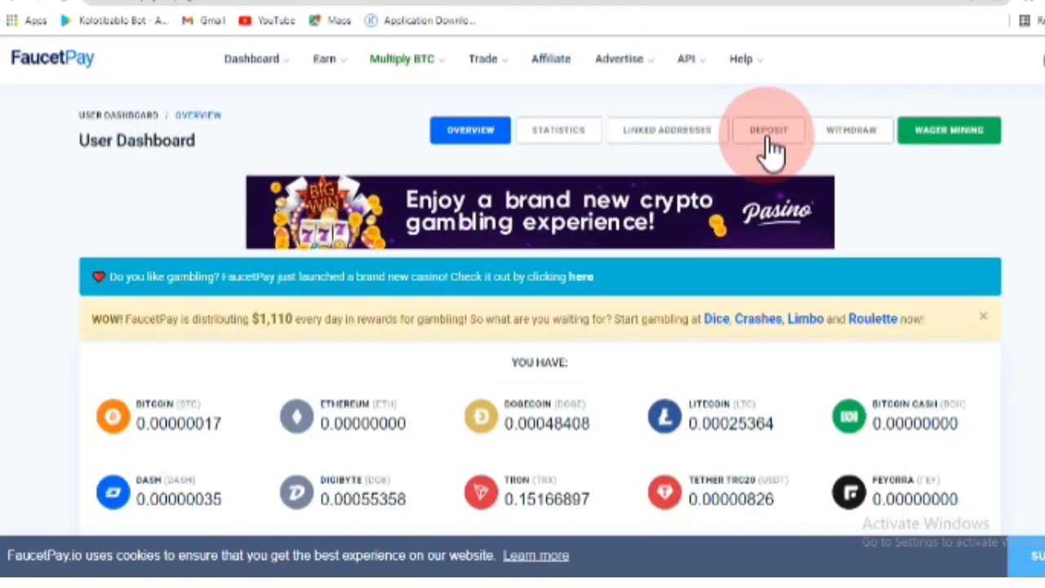
click(669, 137)
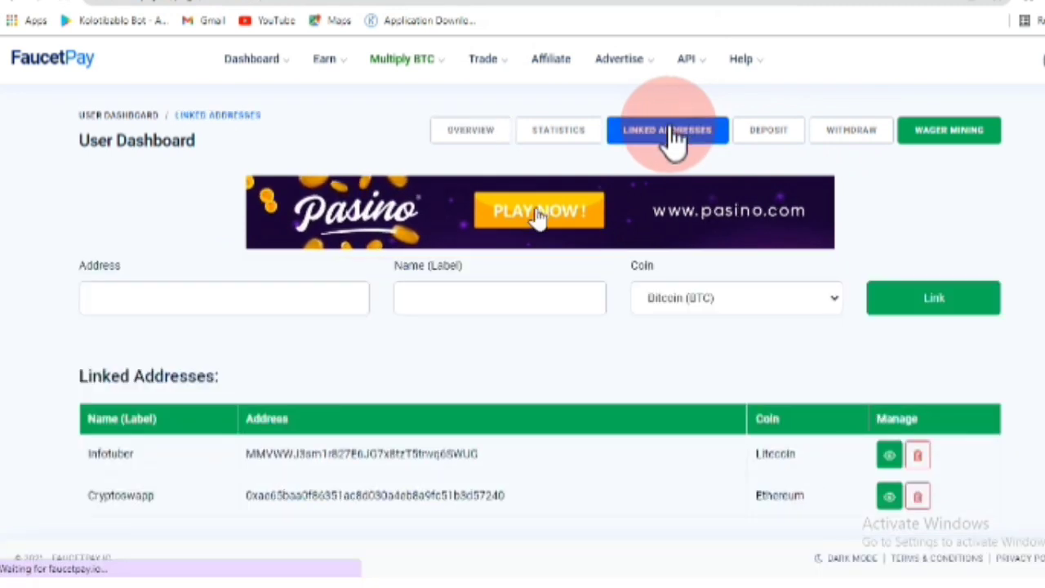
right_click(116, 300)
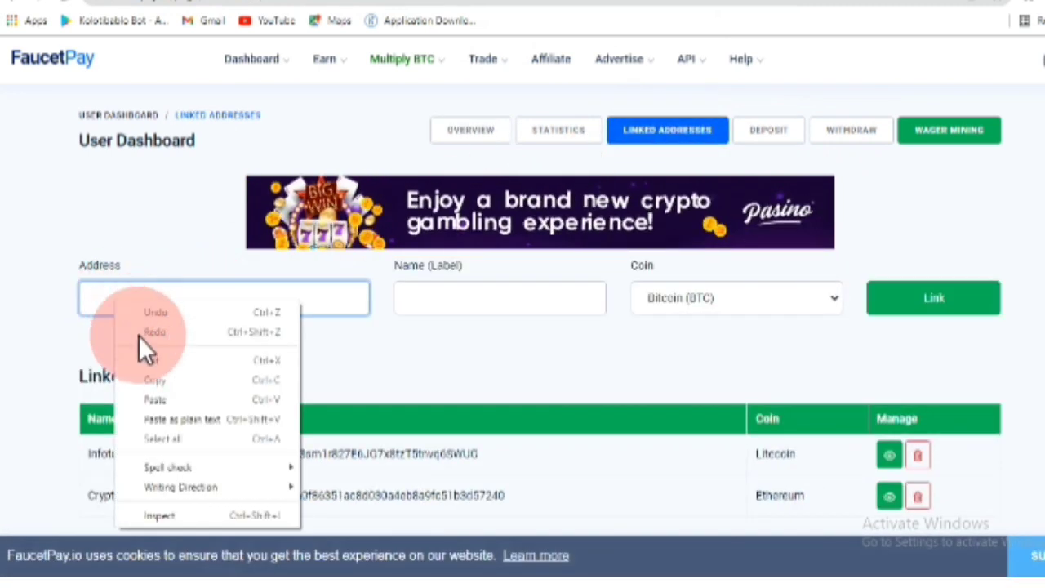
click(164, 399)
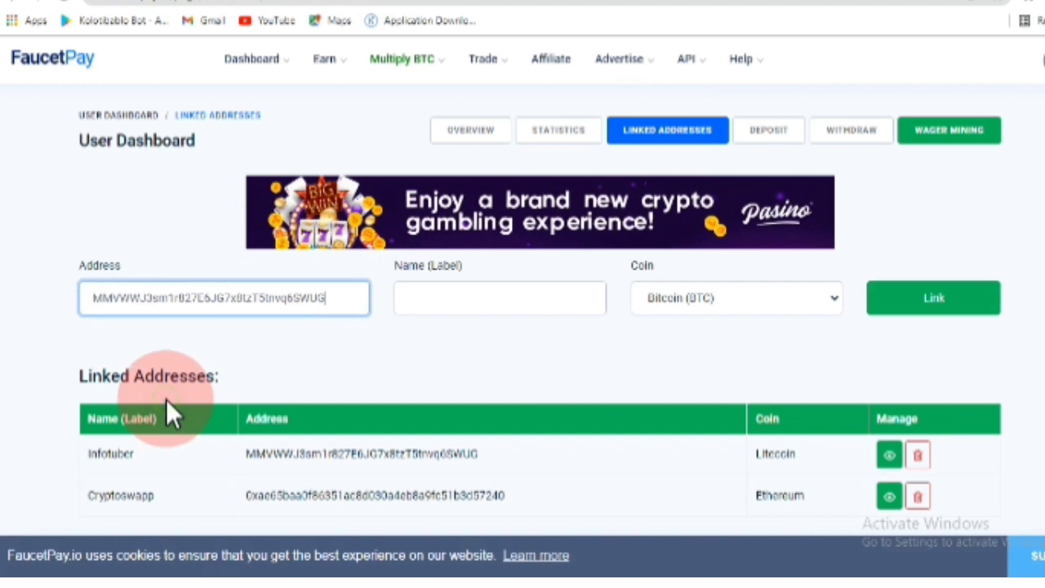
- Label it Cryptoswapp, set the coin to Litecoin (LTC) and link it; it's already linked
click(460, 304)
click(425, 344)
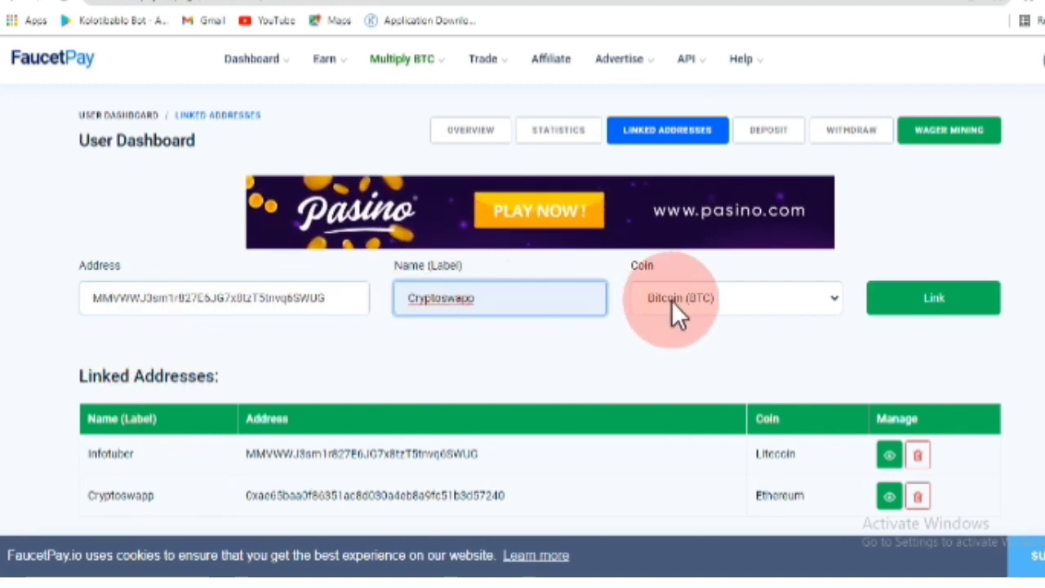
click(735, 304)
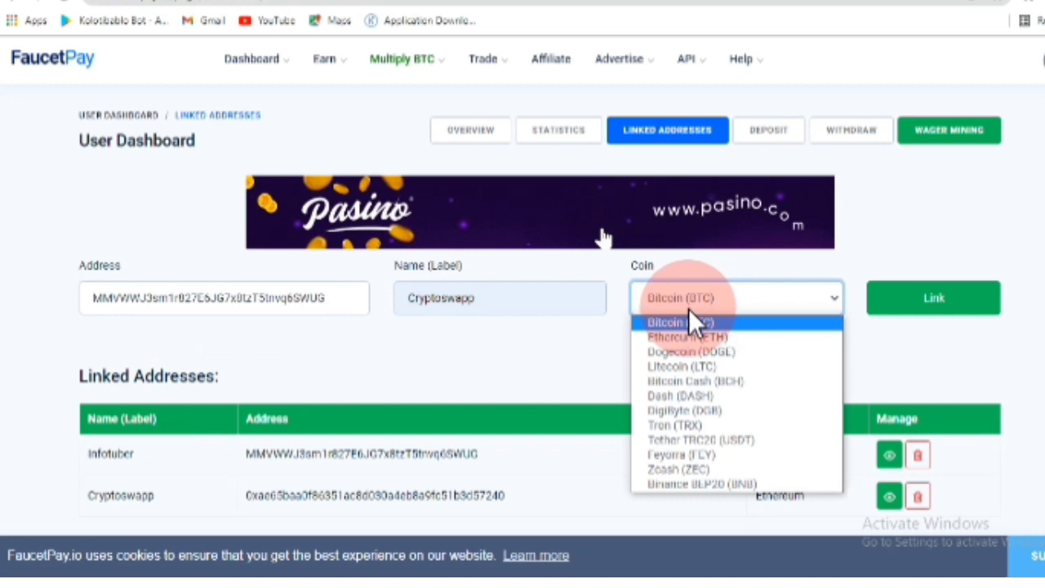
click(689, 367)
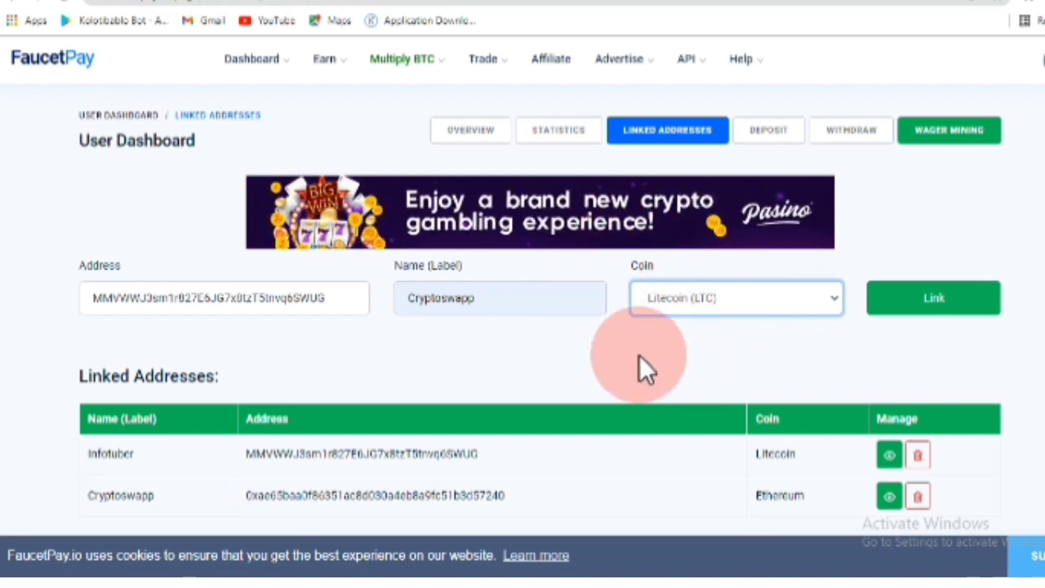
click(938, 308)
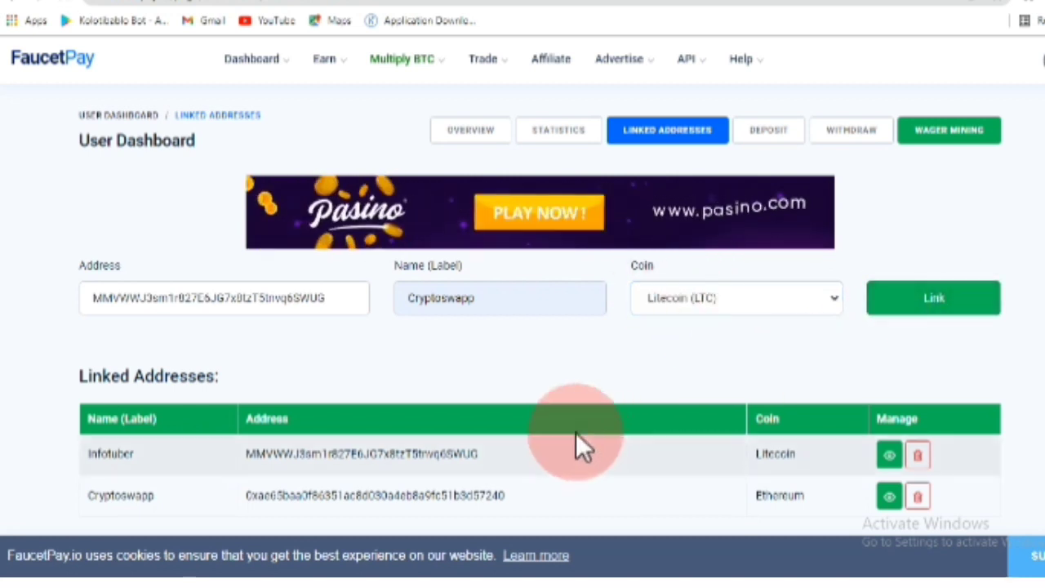
scroll(571, 430, down, 2)
scroll(436, 408, down, 3)
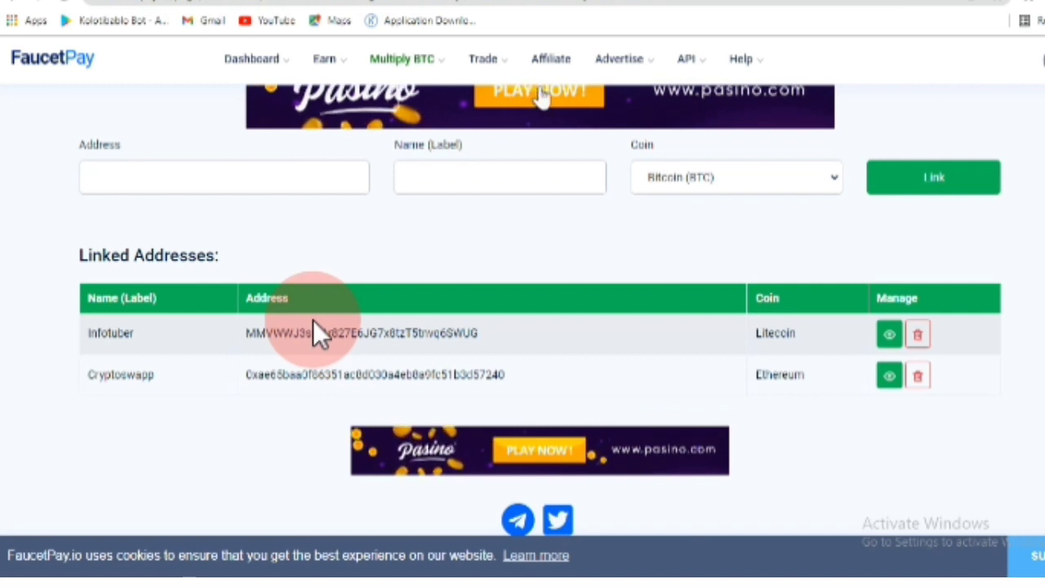
scroll(566, 228, up, 3)
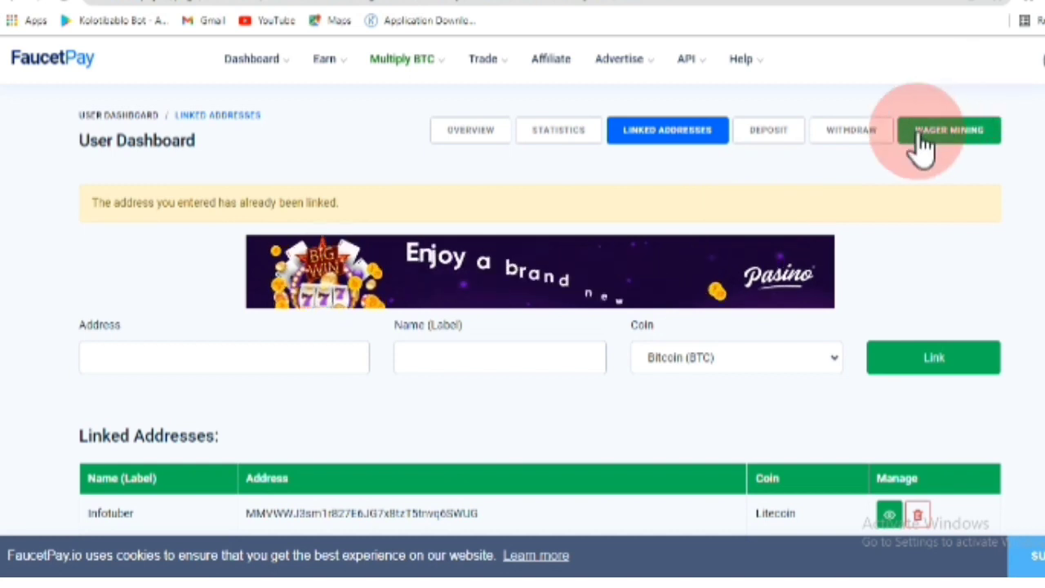
- Open FaucetPay's Withdrawal page and compare 4 Hours normal versus 5 Minutes priority withdrawal times
click(852, 132)
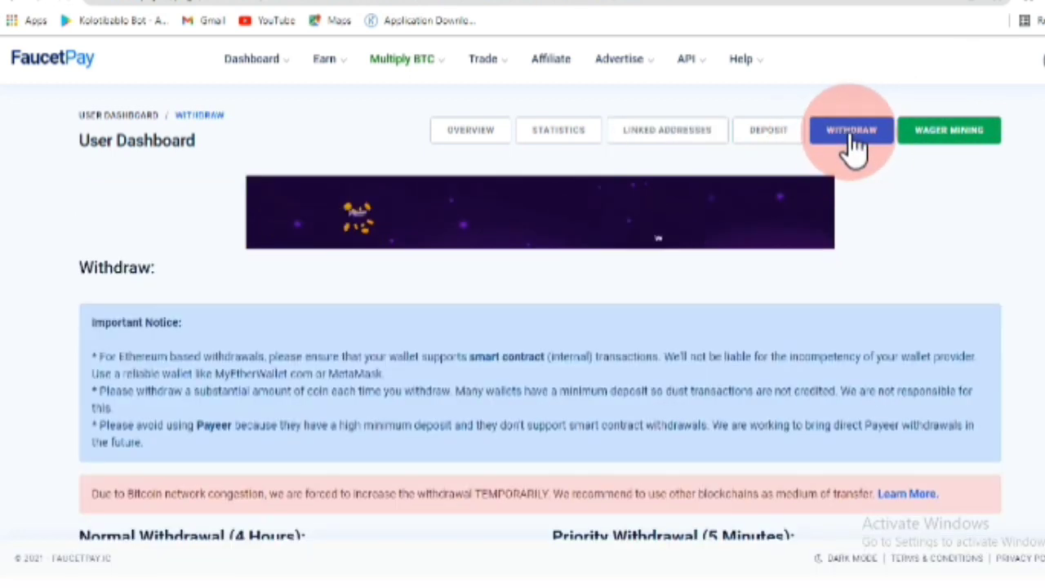
scroll(494, 220, down, 5)
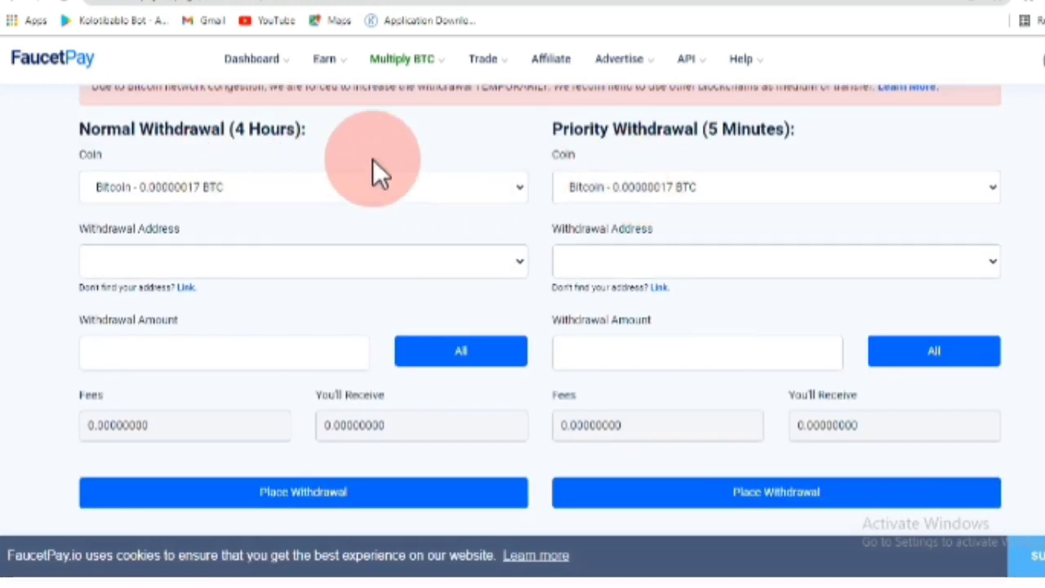
drag(101, 128, 131, 128)
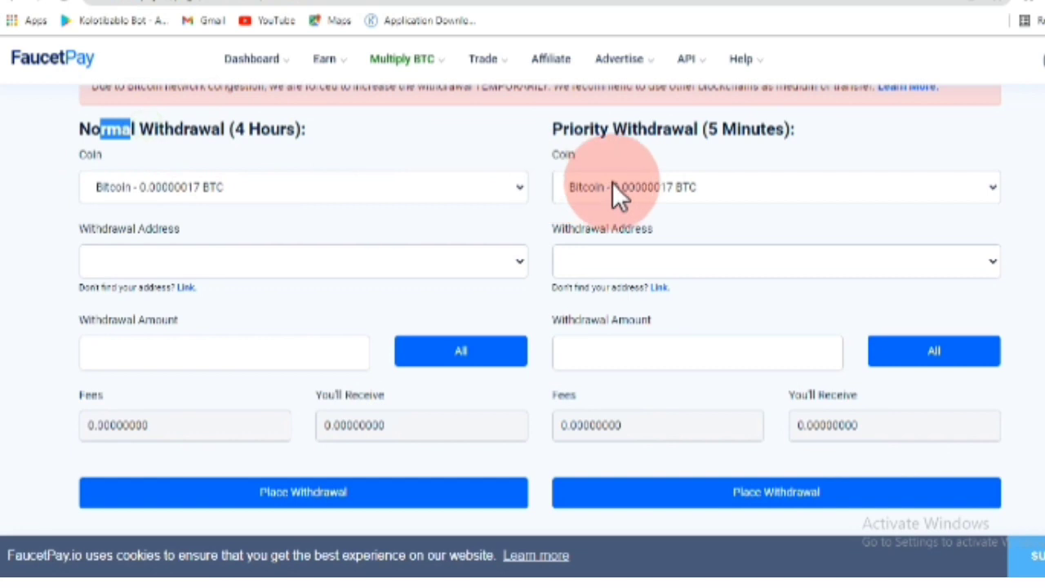
click(1010, 134)
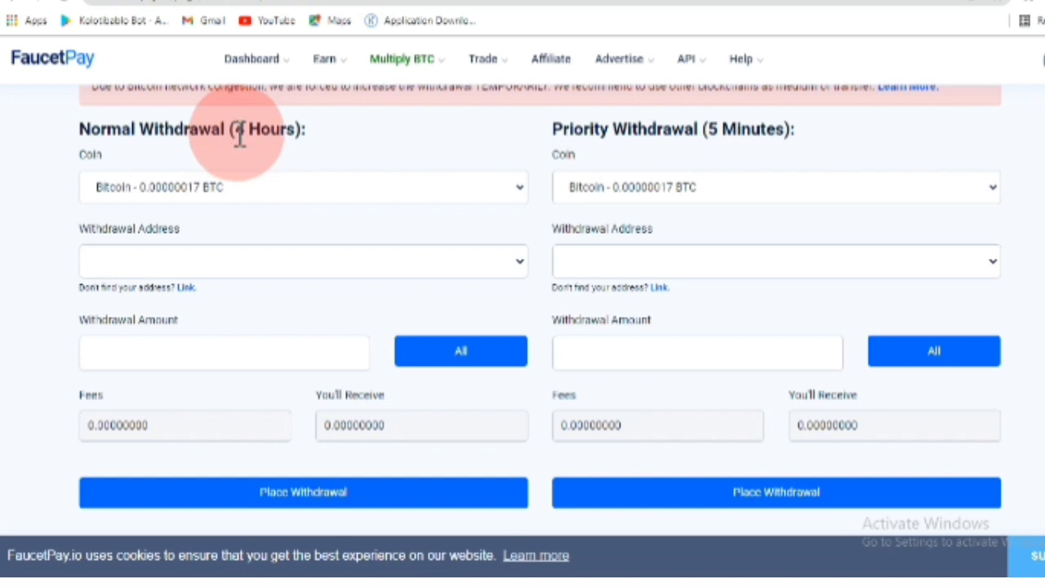
drag(232, 137, 284, 132)
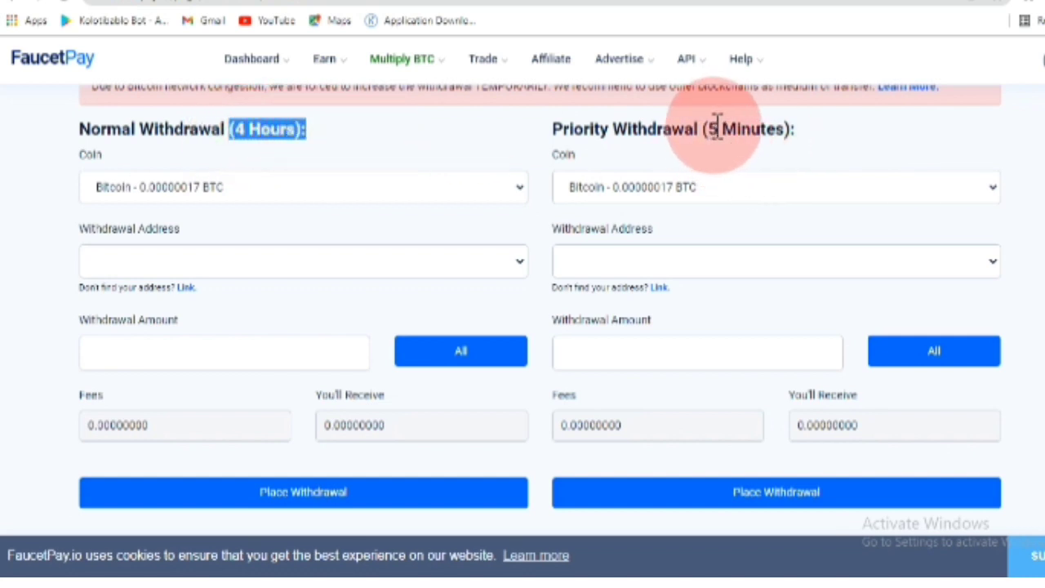
drag(701, 135, 831, 126)
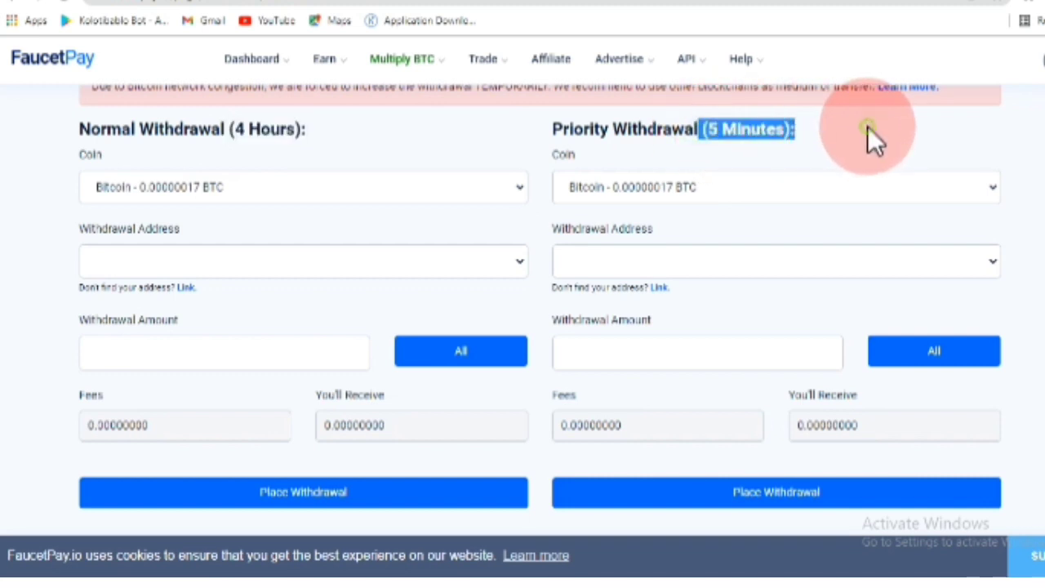
click(868, 127)
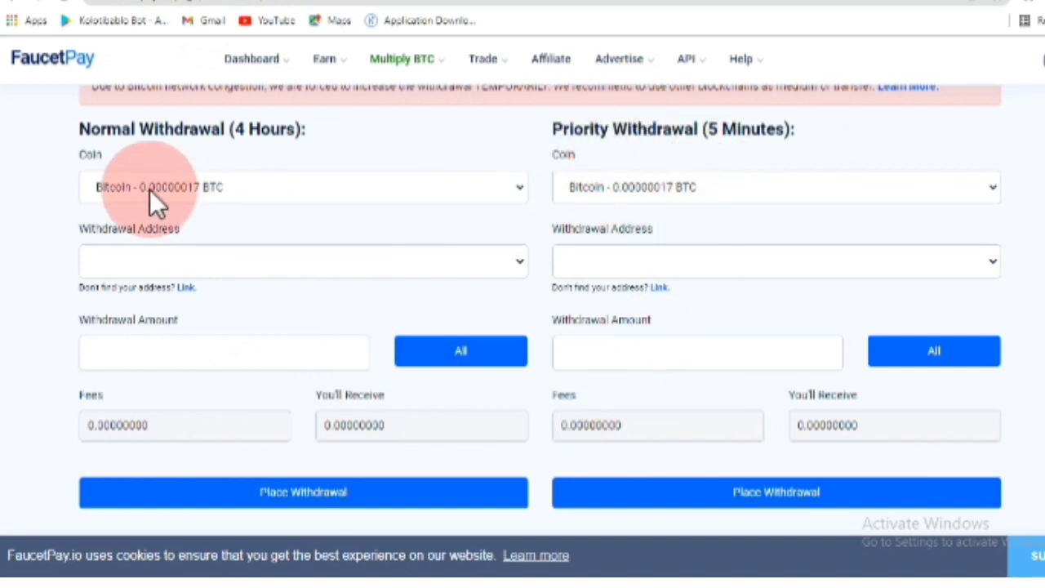
- Choose Litecoin as the Normal Withdrawal coin so the saved LTC address fills in
click(326, 196)
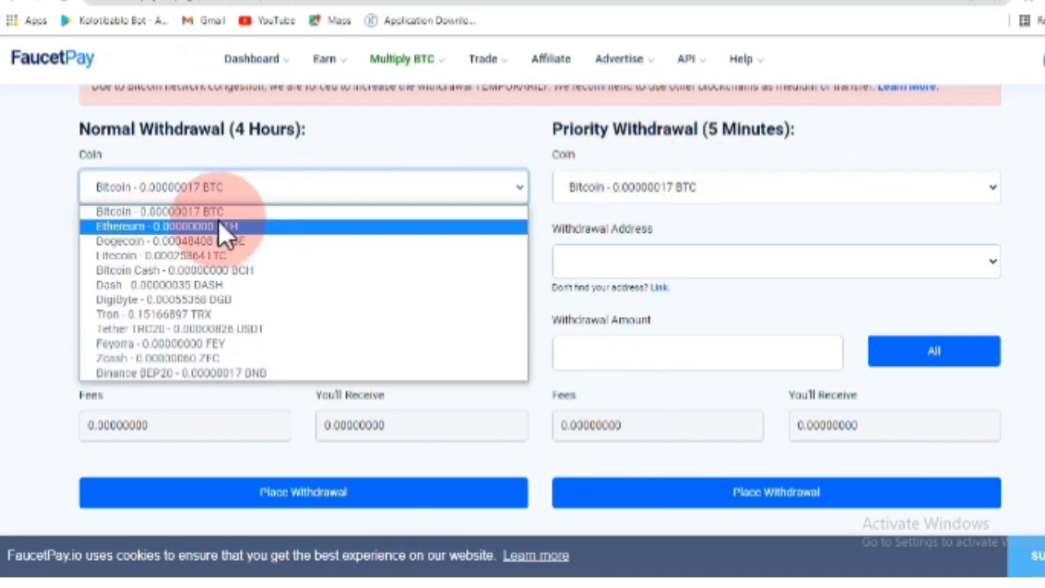
click(169, 256)
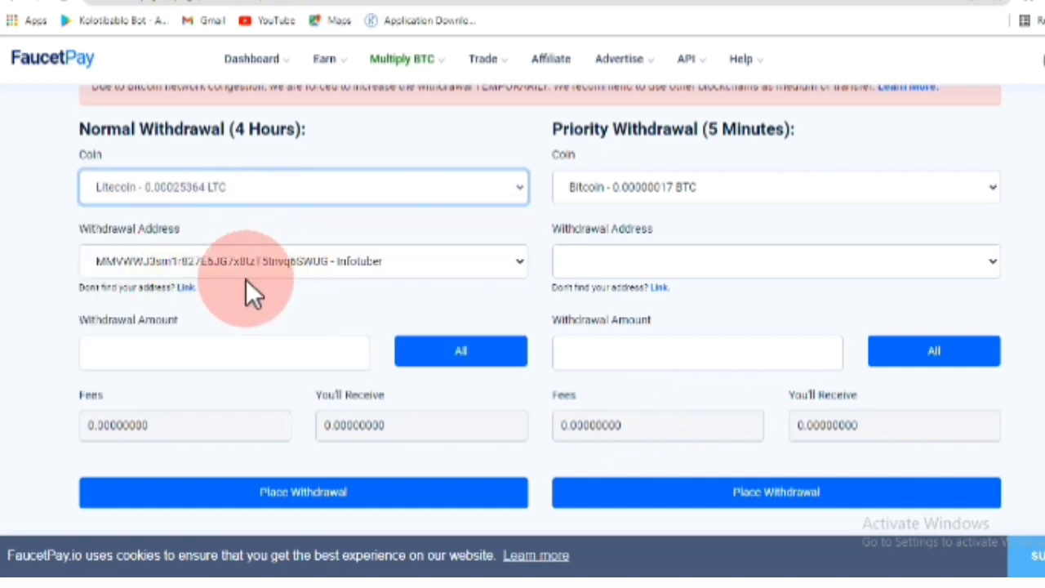
scroll(197, 170, down, 2)
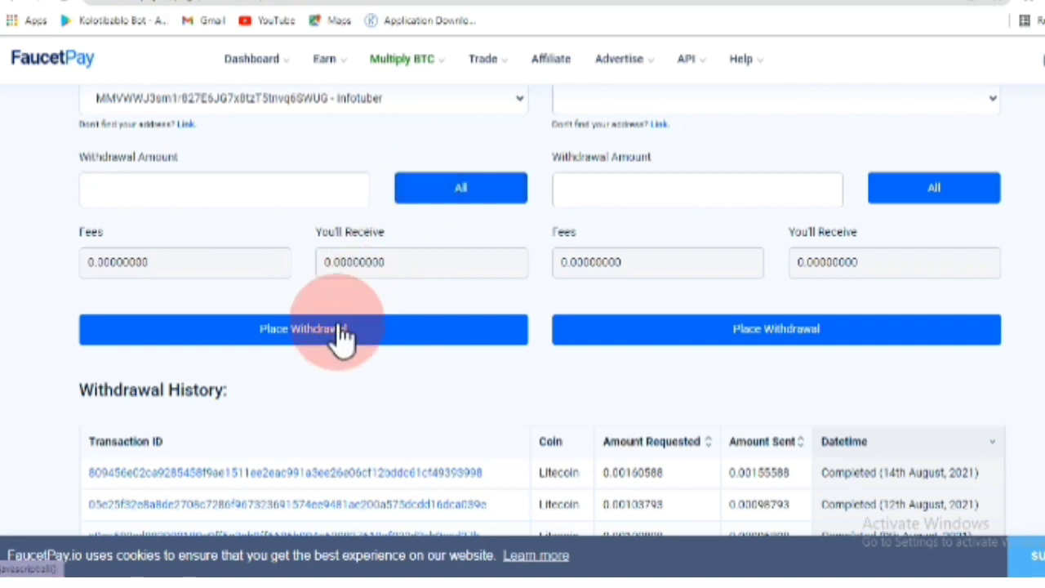
scroll(446, 247, down, 5)
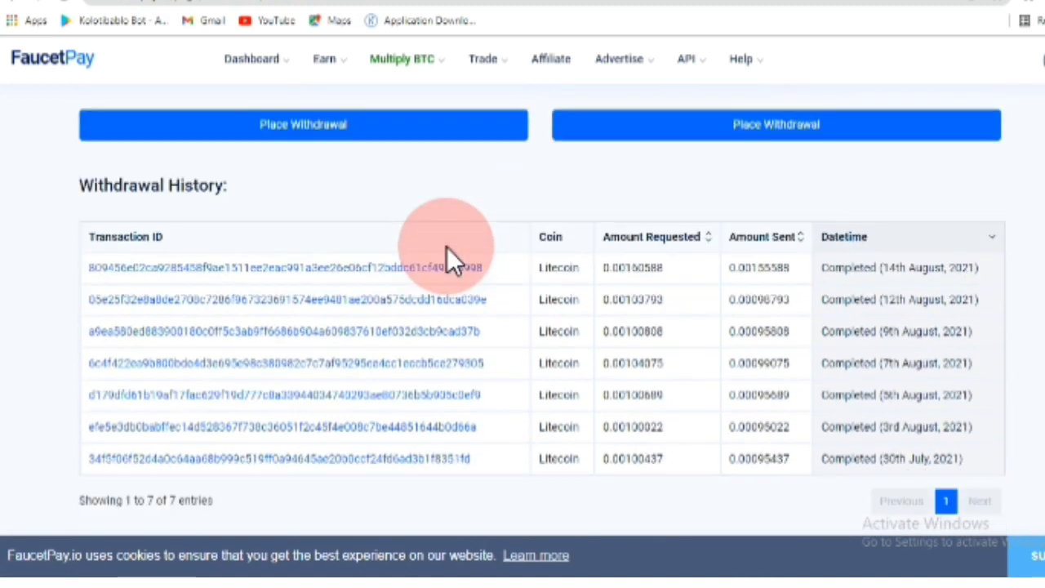
scroll(200, 254, up, 2)
scroll(200, 251, down, 1)
scroll(201, 251, up, 2)
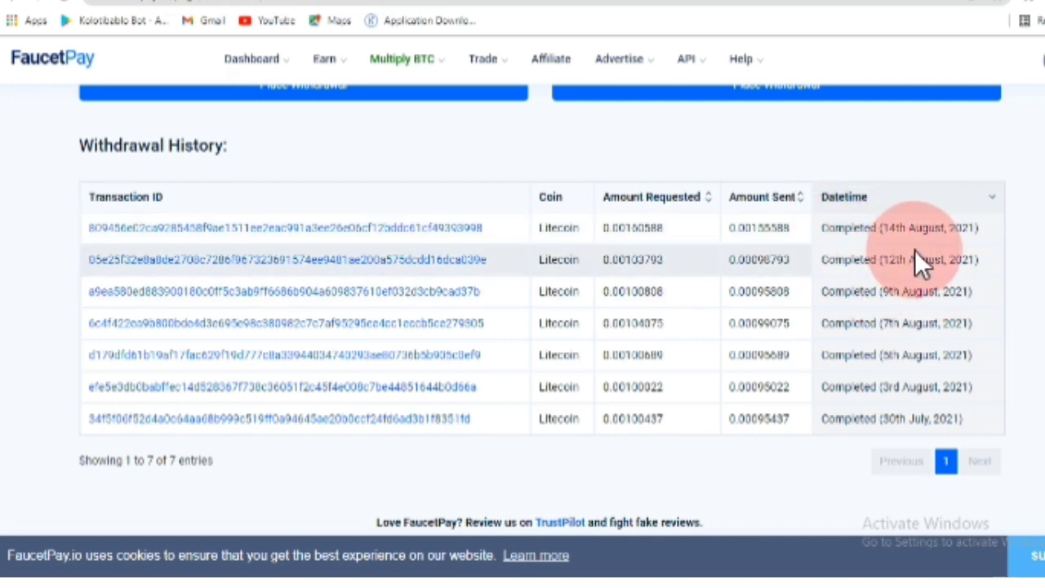
scroll(904, 238, up, 3)
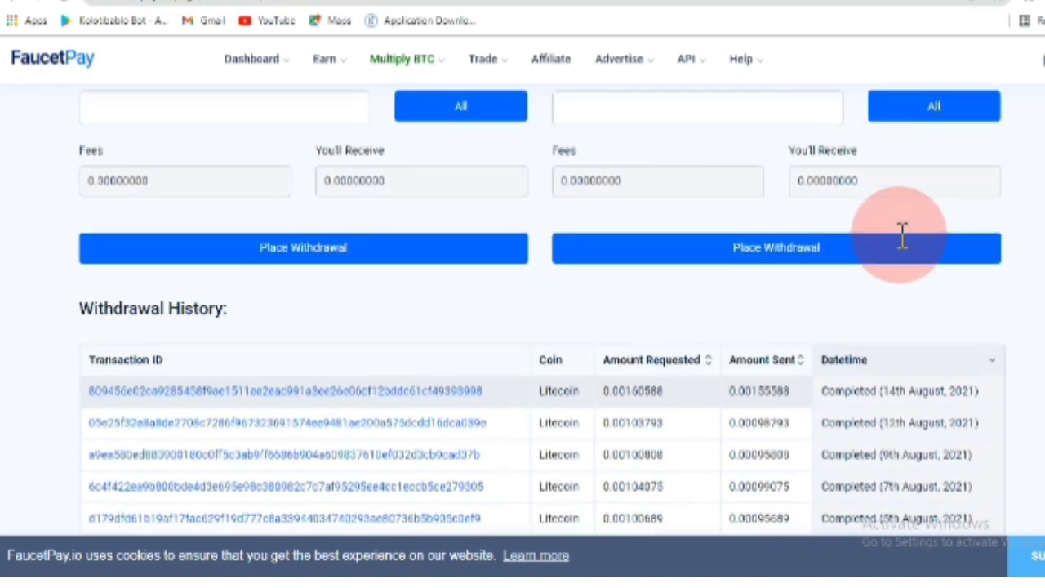
scroll(730, 175, down, 5)
scroll(730, 174, up, 2)
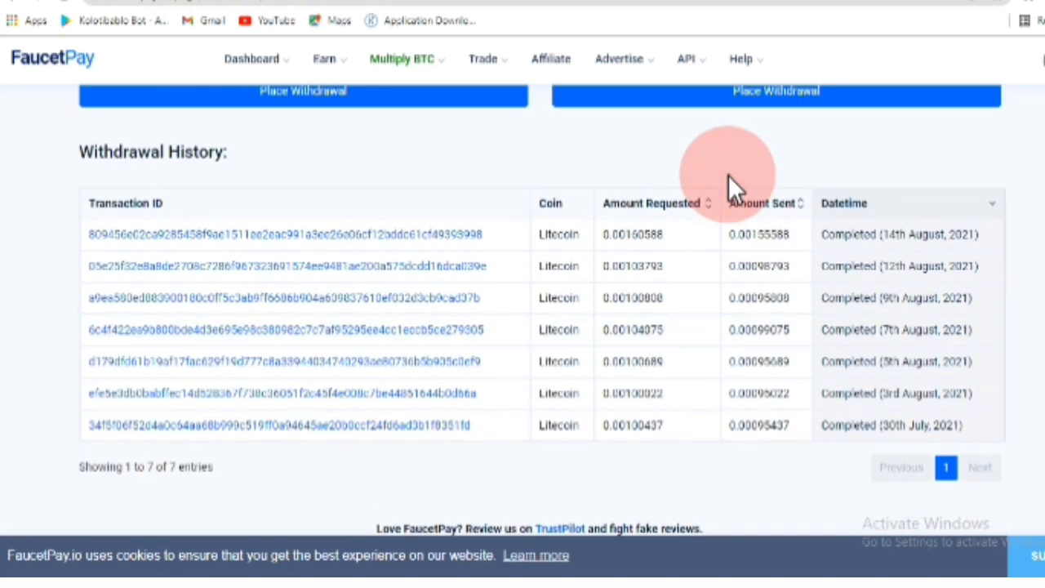
scroll(728, 175, up, 1)
scroll(730, 187, down, 1)
scroll(752, 218, down, 1)
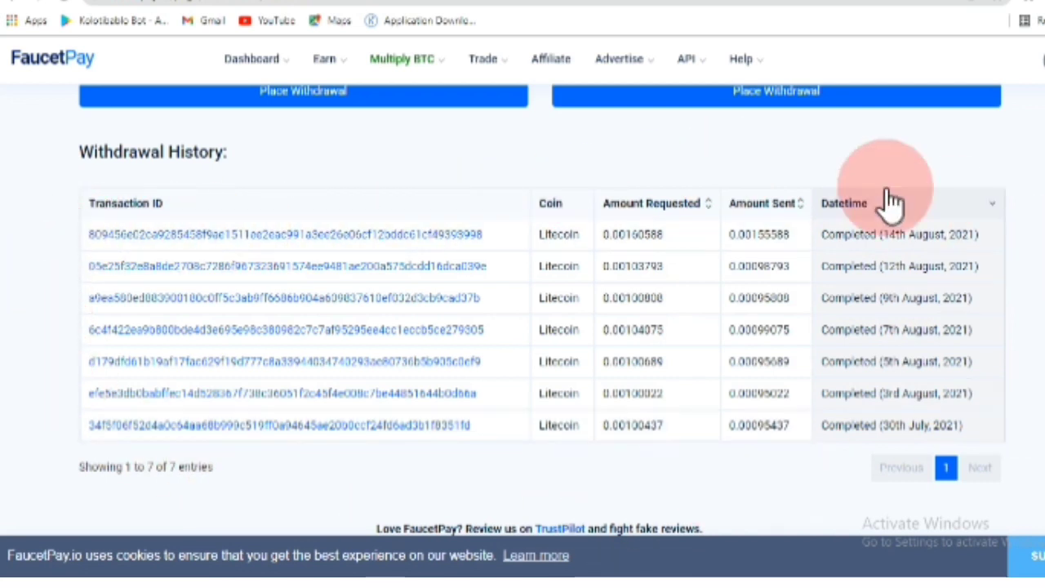
scroll(549, 167, up, 1)
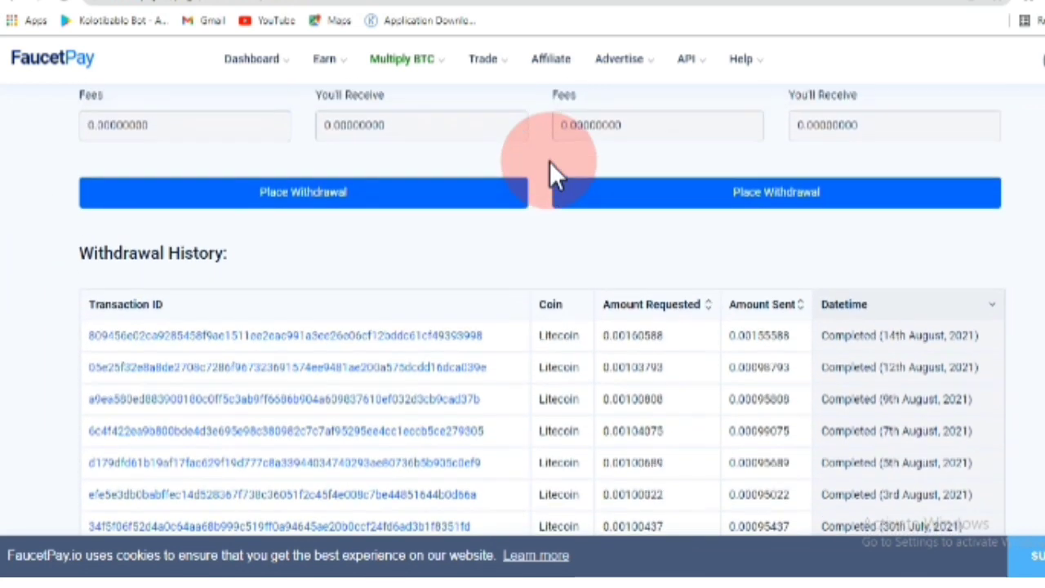
scroll(560, 70, up, 4)
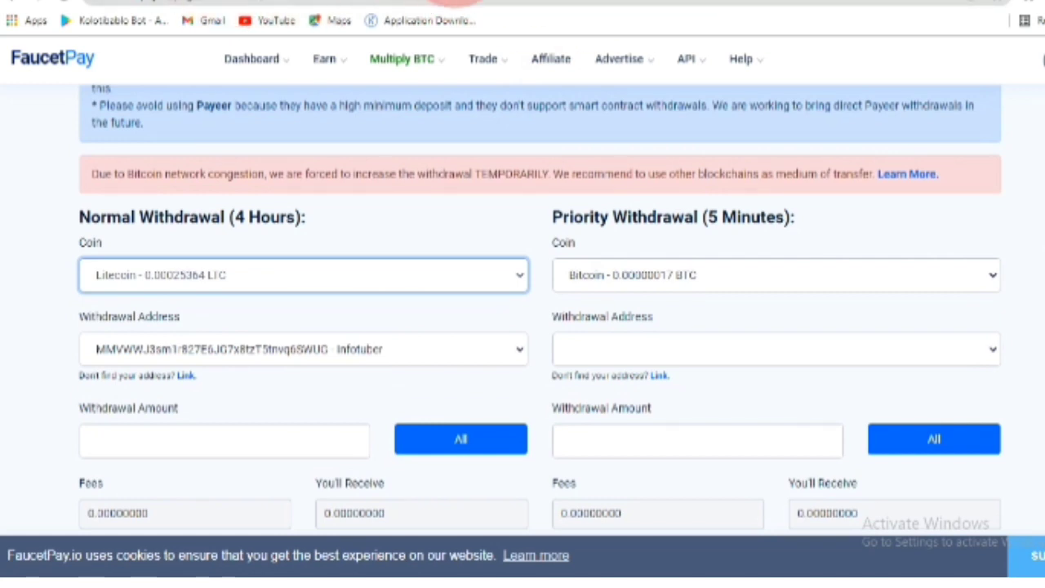
- Review the LTC wallet and latest operations on CryptoSwapp's Wallets page
click(834, 4)
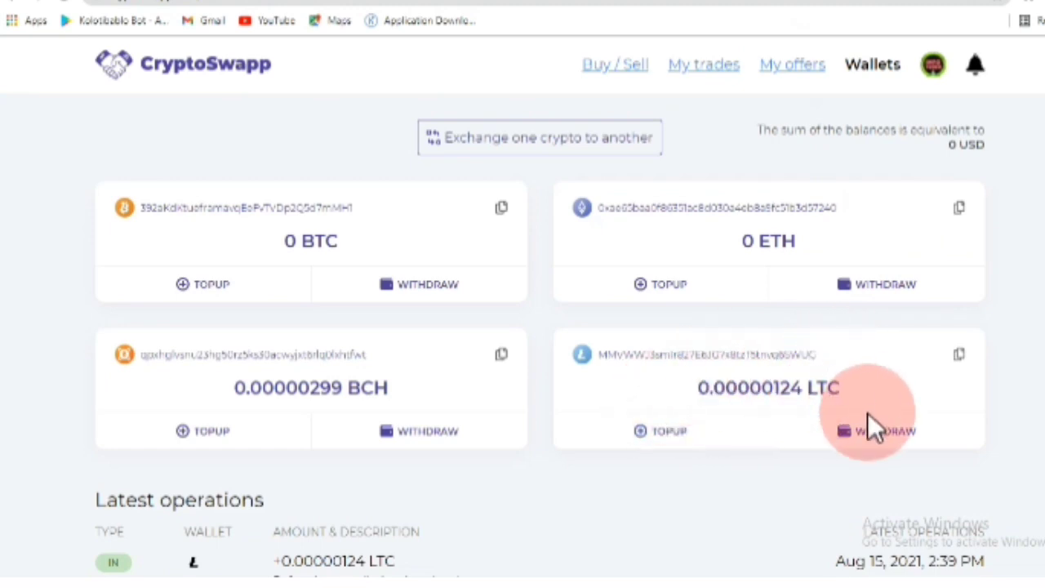
scroll(745, 407, down, 2)
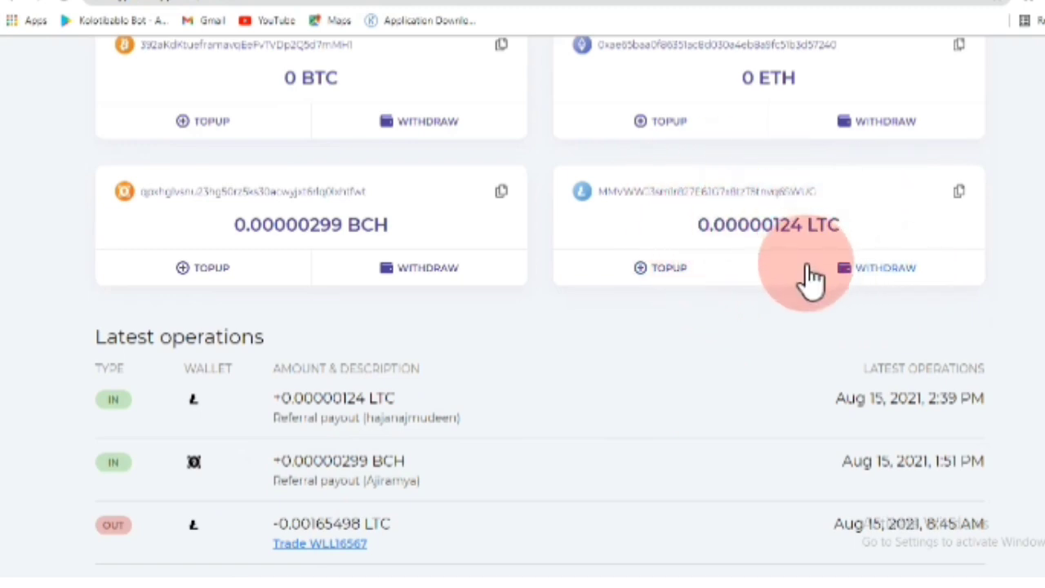
scroll(769, 273, up, 2)
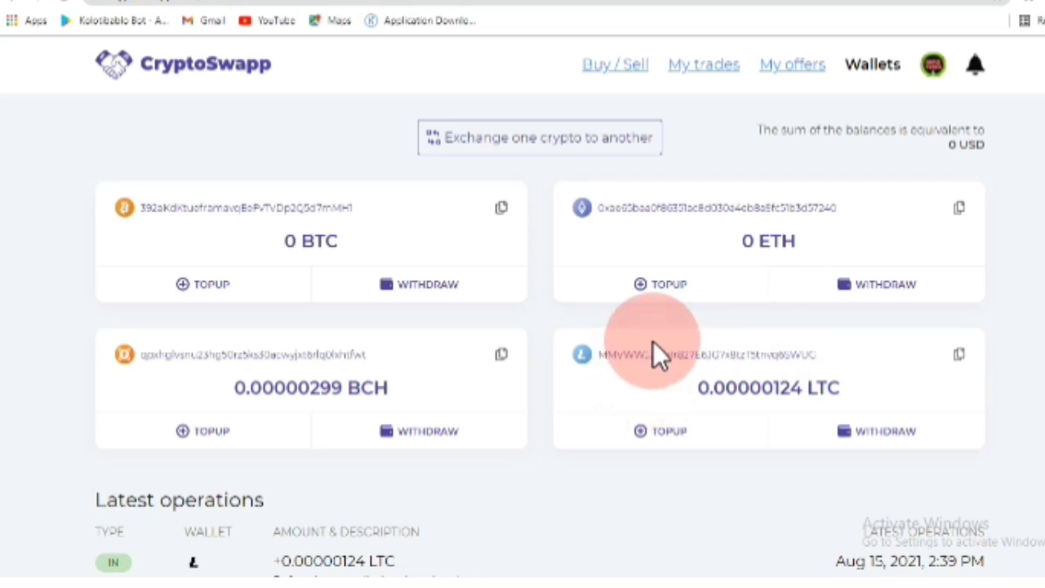
click(618, 65)
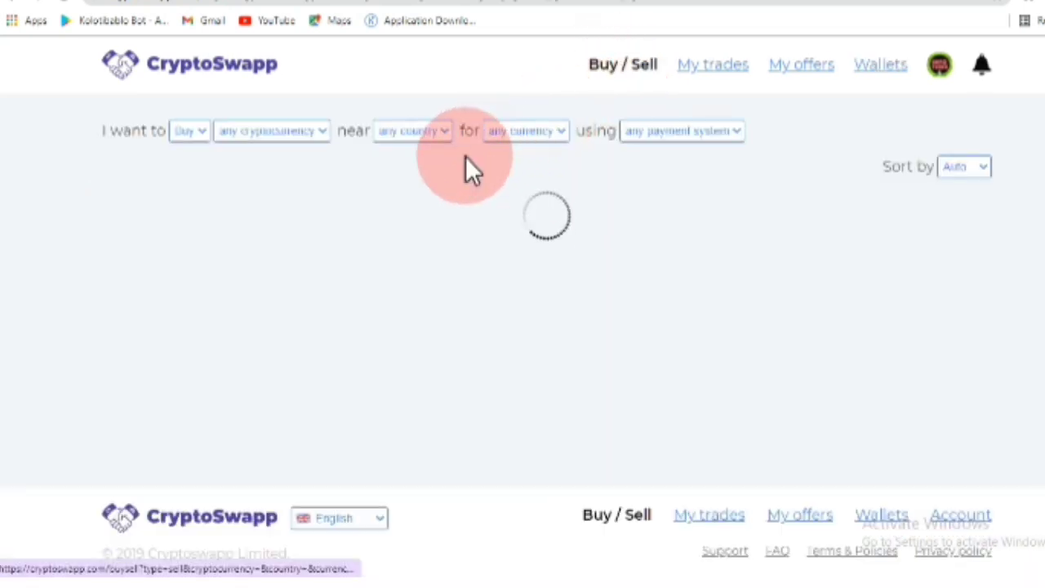
- Scroll through the Bitcoin, Litecoin, Ethereum and Bitcoin Cash buy offers, then back to the top
scroll(506, 260, down, 5)
scroll(506, 261, up, 5)
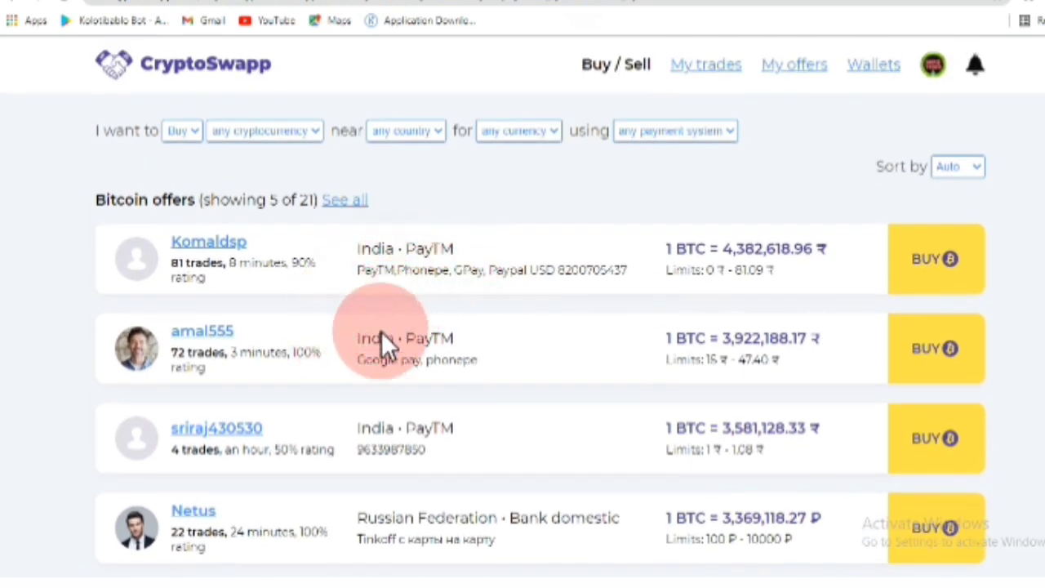
scroll(418, 367, down, 2)
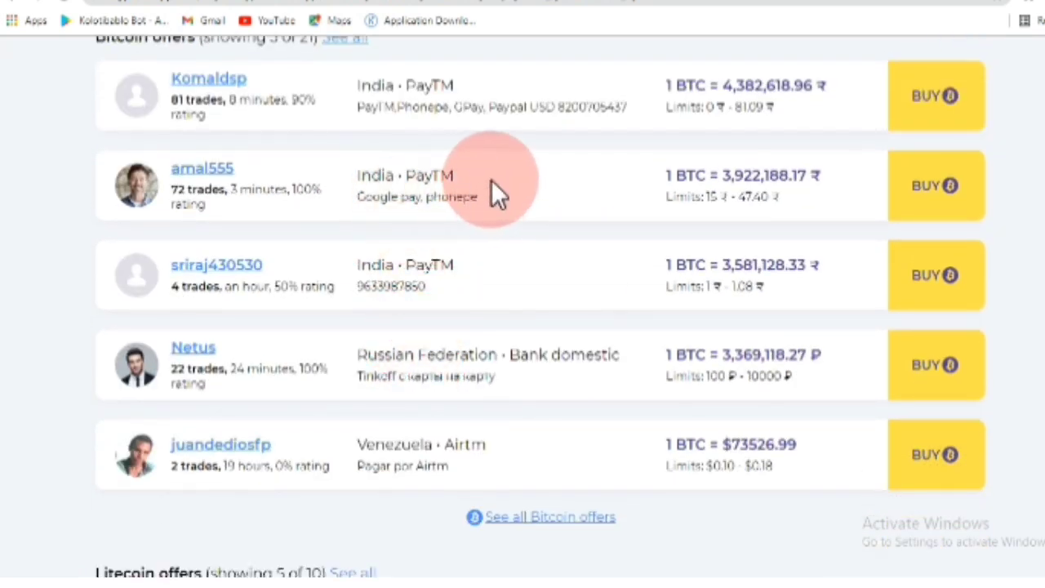
scroll(492, 189, down, 5)
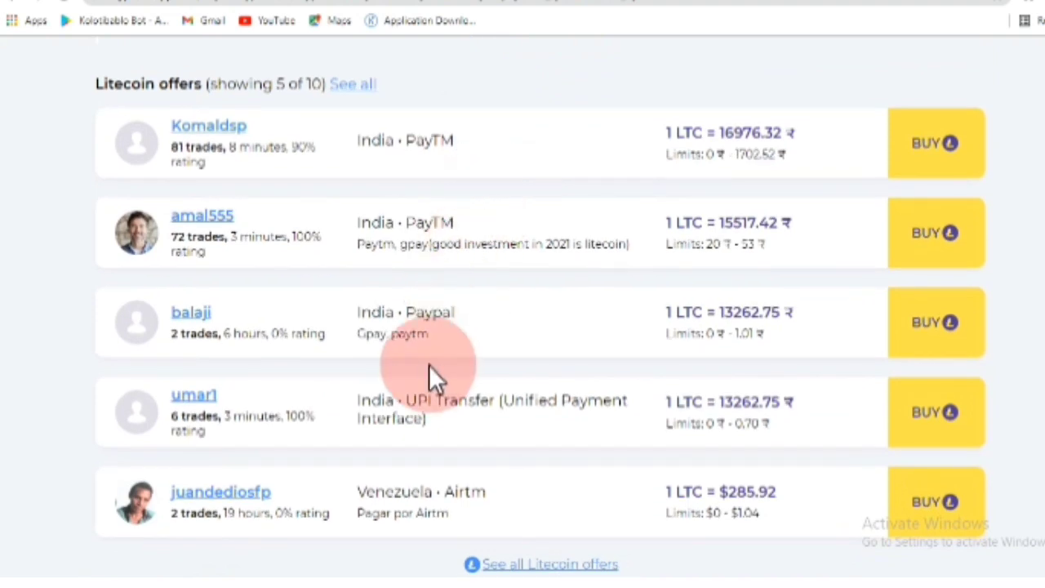
scroll(425, 359, down, 2)
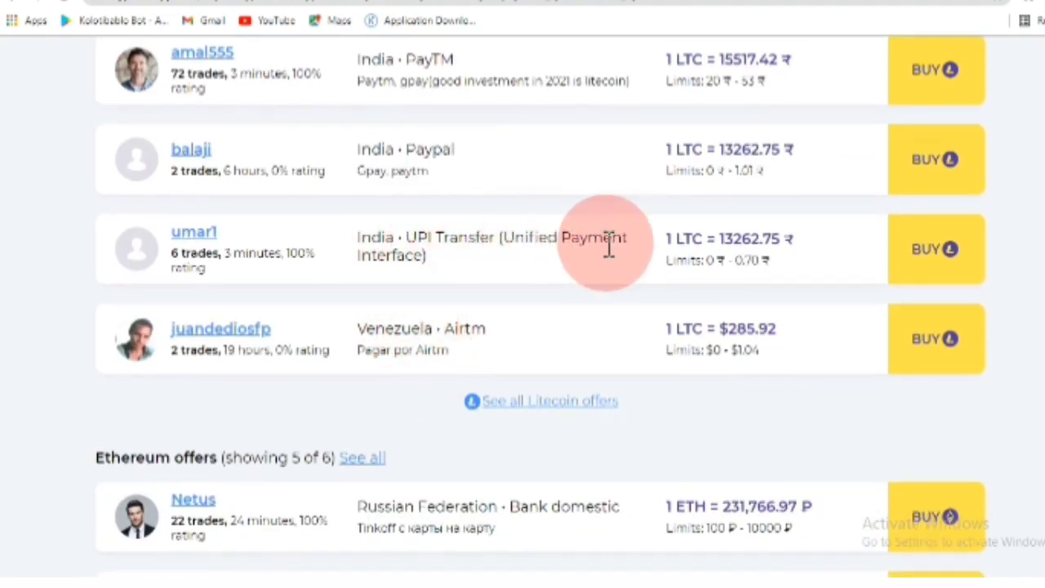
scroll(560, 280, down, 4)
scroll(535, 286, down, 3)
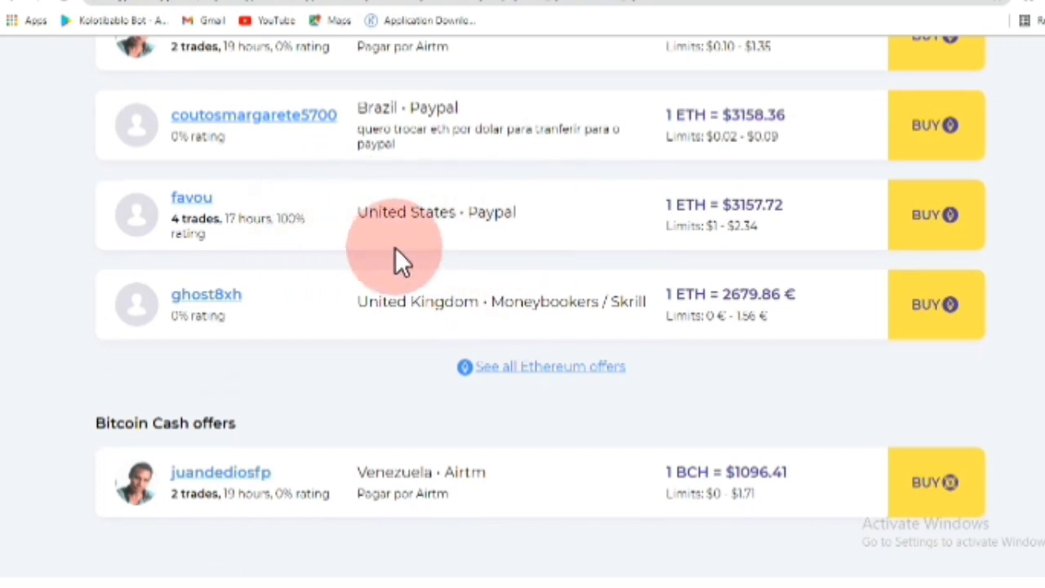
scroll(457, 351, down, 2)
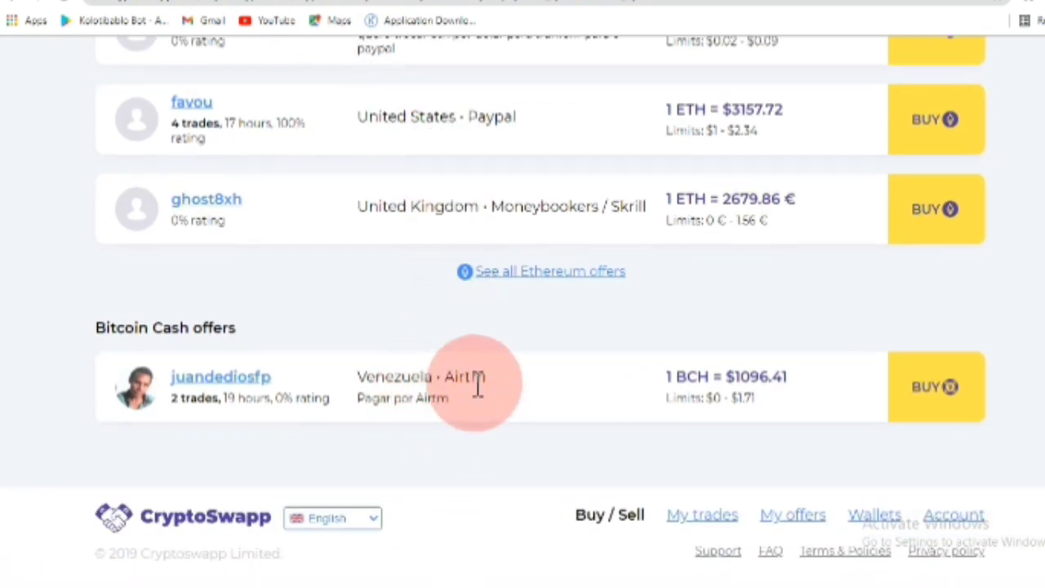
scroll(462, 359, up, 5)
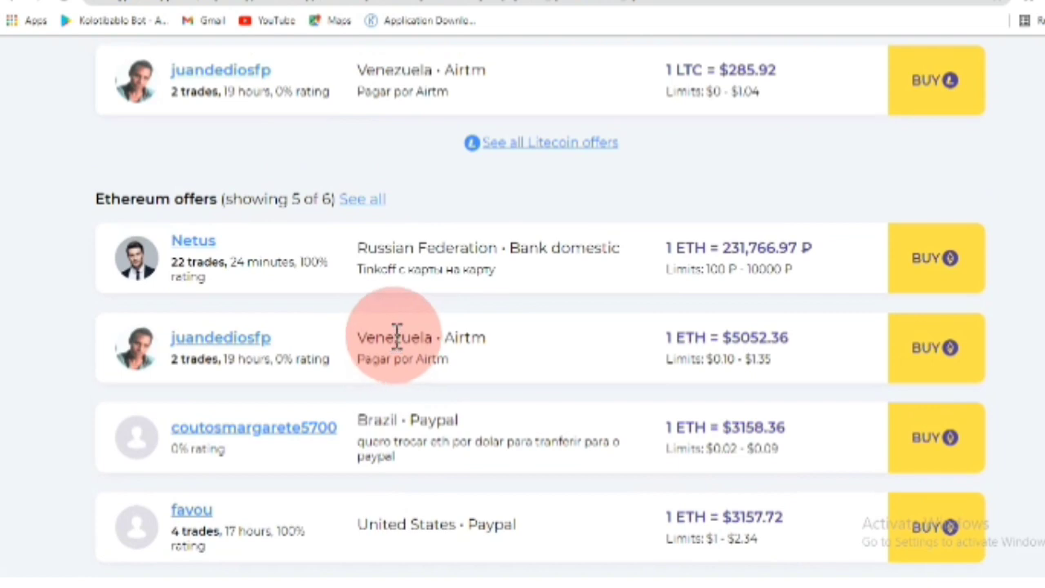
scroll(393, 336, up, 10)
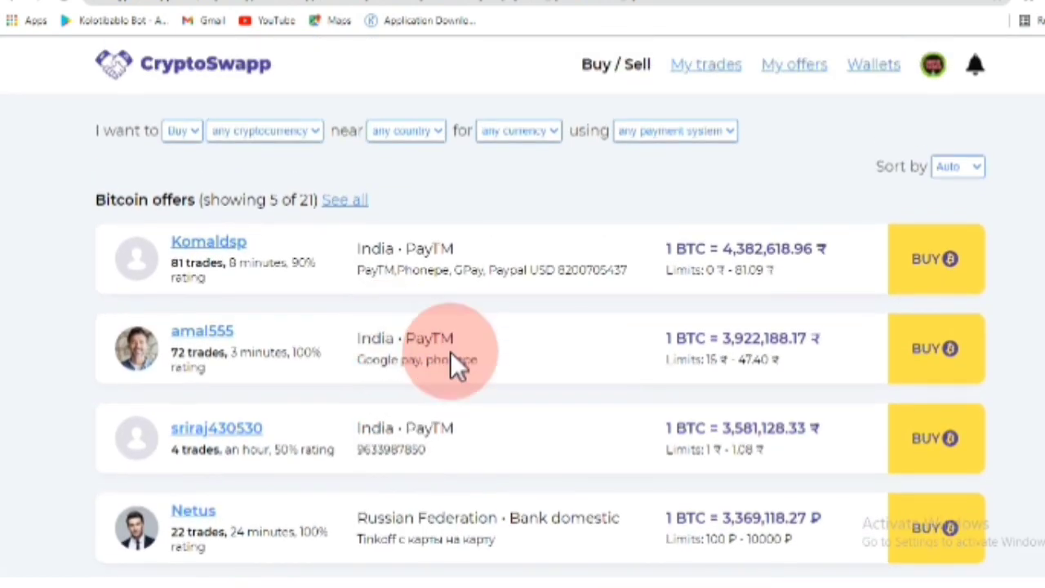